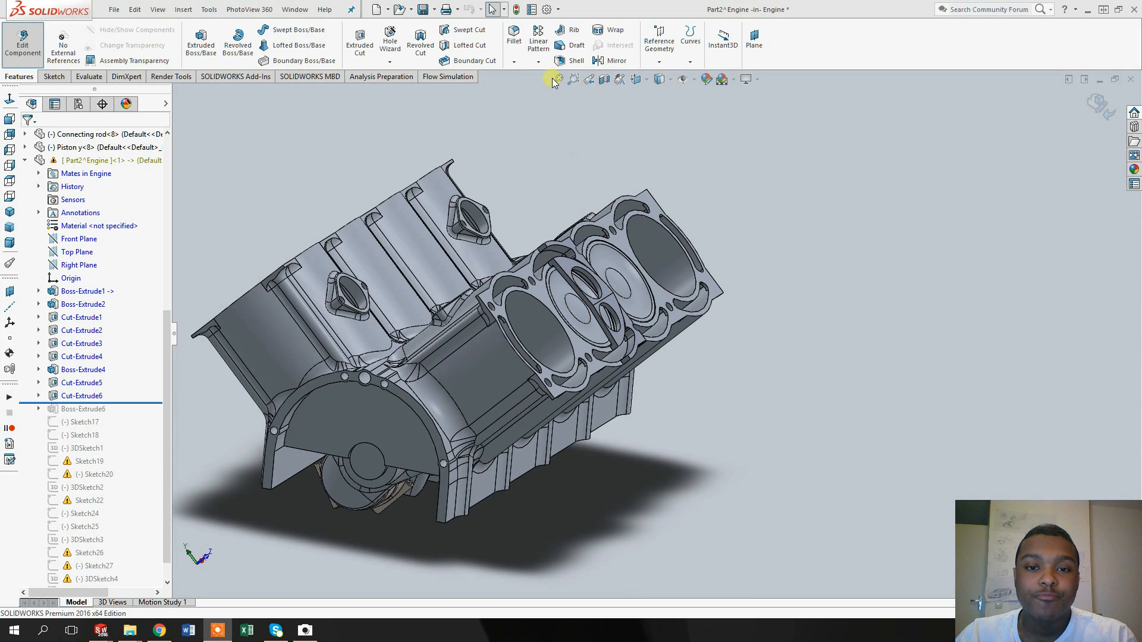
- Create a planar section view of the engine using the narrow cut face of the Part2 cylinder head piece as the section plane
left_click(604, 79)
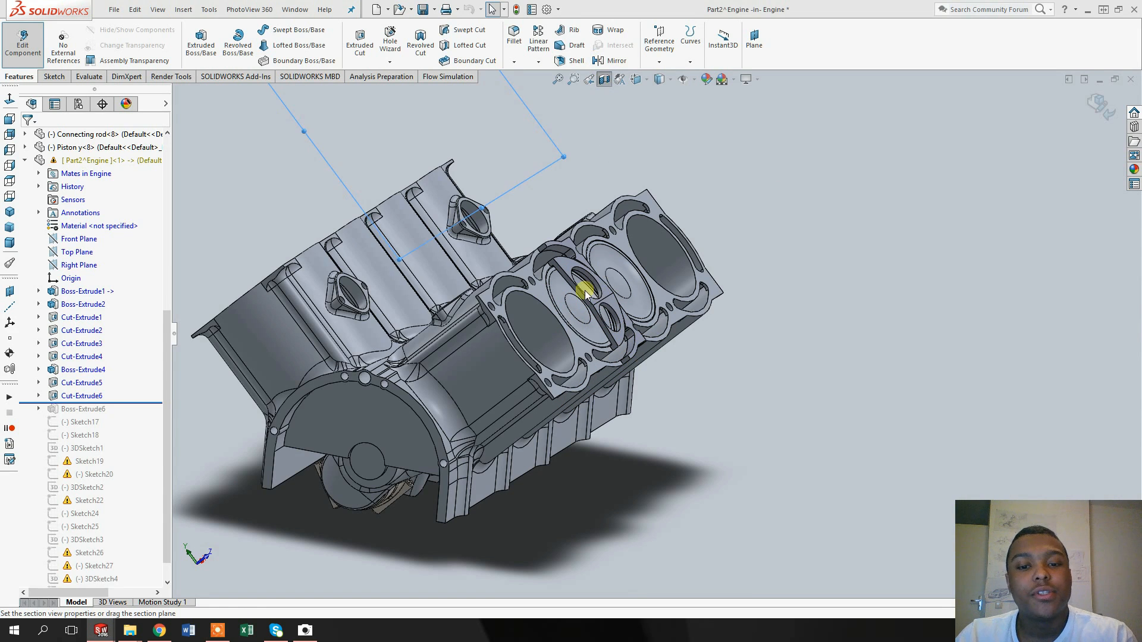
left_click_drag(909, 234, 453, 462)
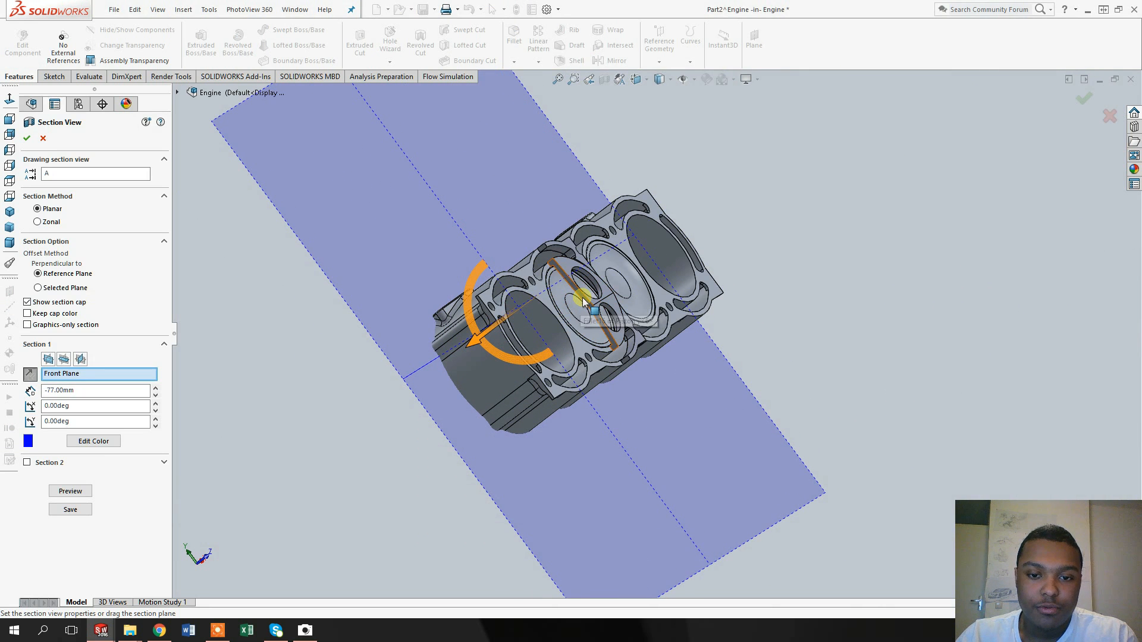
left_click(583, 301)
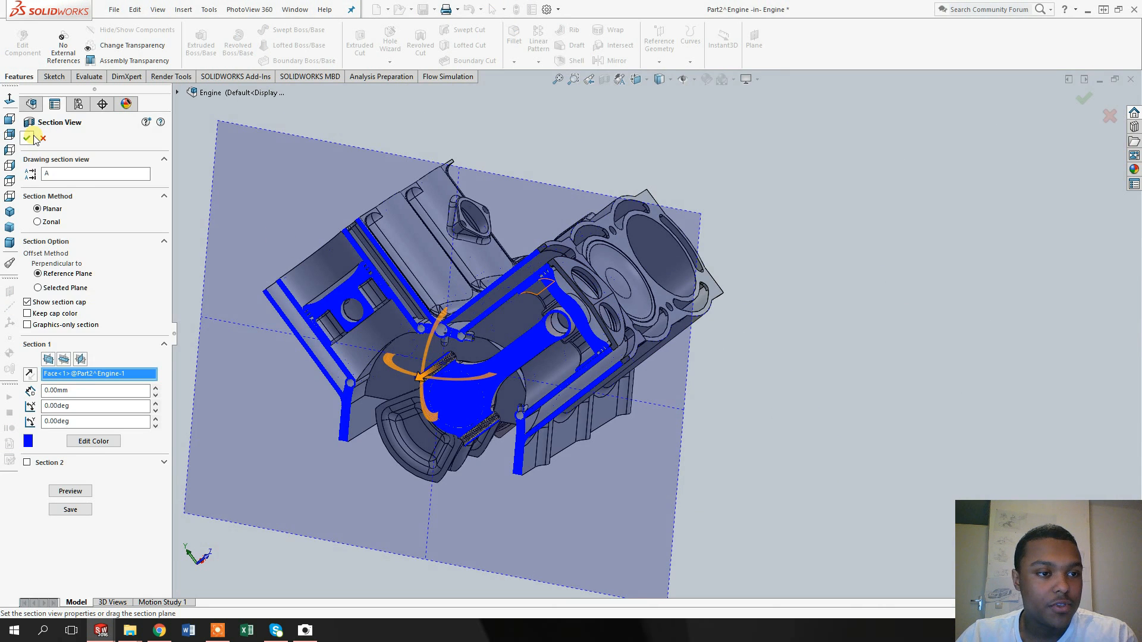
left_click(34, 138)
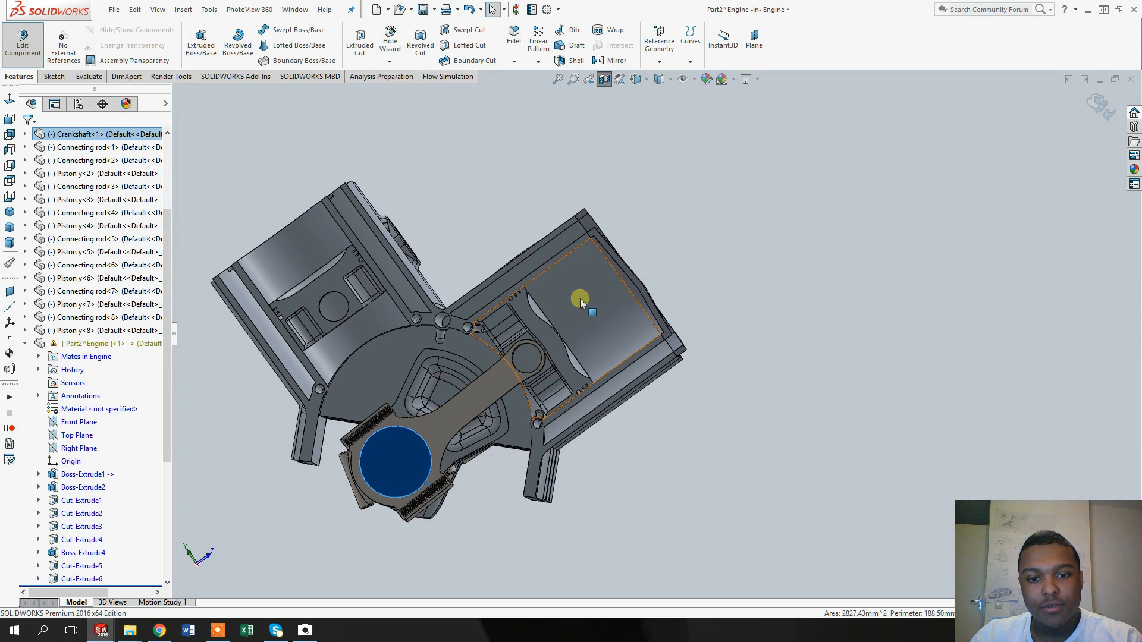
- Rotate the crankshaft in the sectioned engine to move the cut piston up to the head end of its cylinder
middle_click_drag(561, 351, 537, 357)
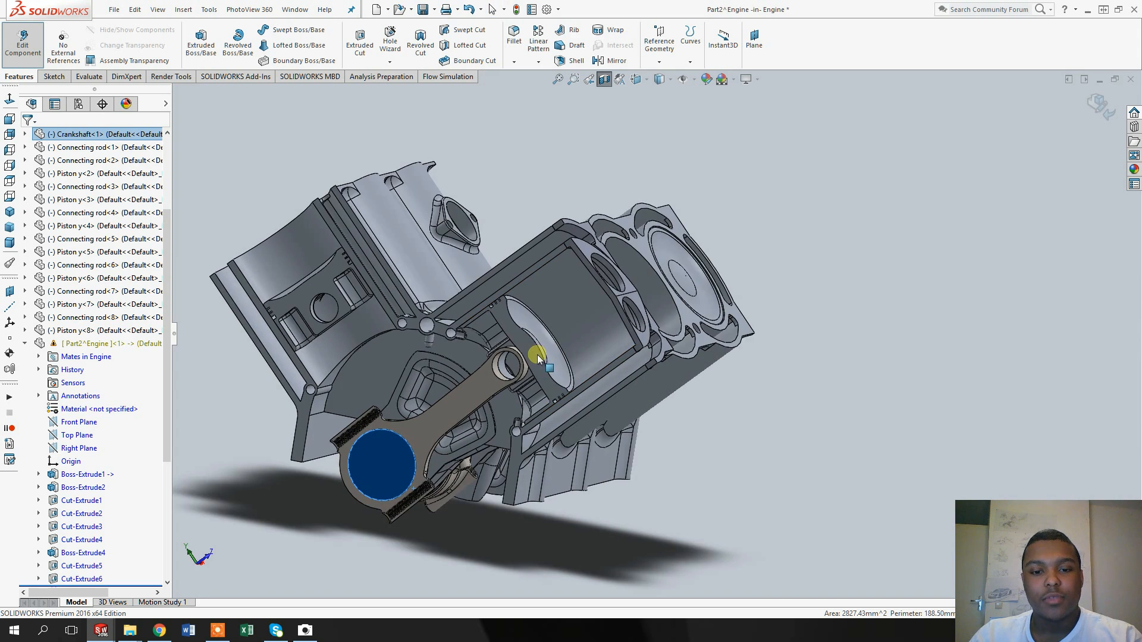
middle_click_drag(592, 311, 634, 280)
middle_click_drag(581, 334, 520, 353)
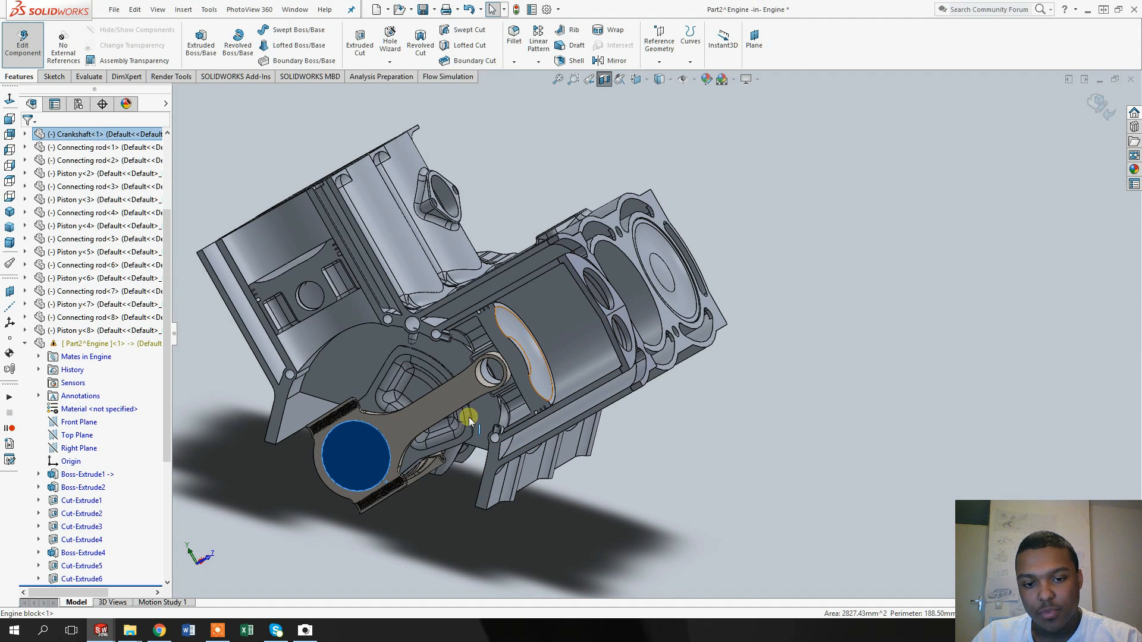
left_click_drag(337, 426, 591, 407)
middle_click_drag(590, 407, 621, 315)
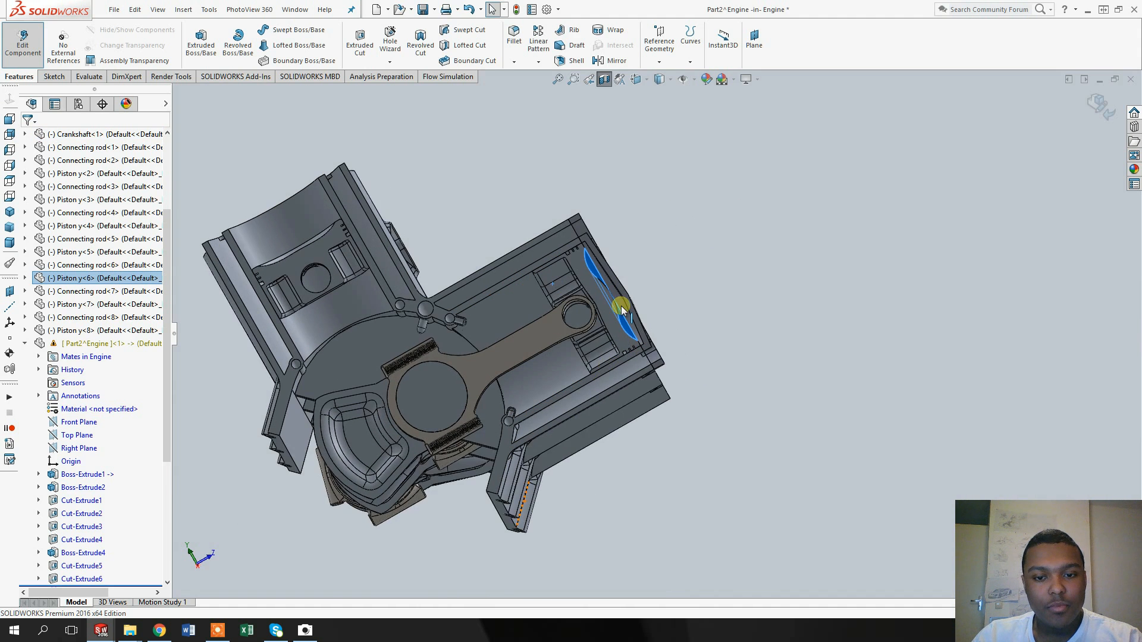
- Examine the raised piston's crown and the space between it and the cylinder head piece in the section view
scroll(621, 315, "down", 2)
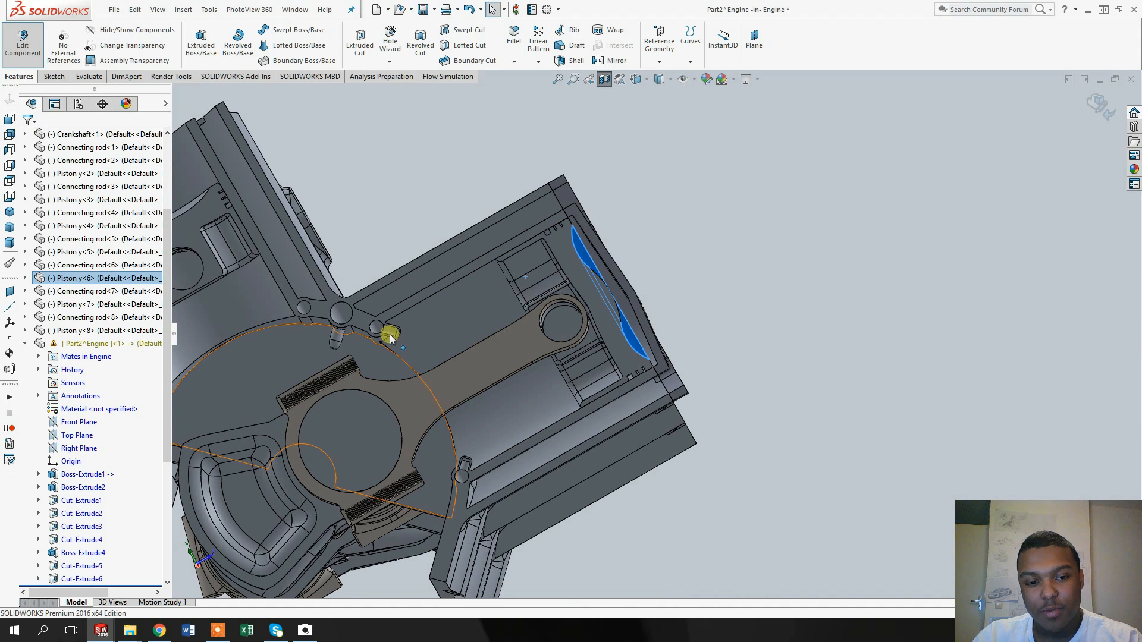
scroll(584, 251, "down", 1)
scroll(583, 251, "down", 1)
middle_click_drag(566, 273, 601, 319)
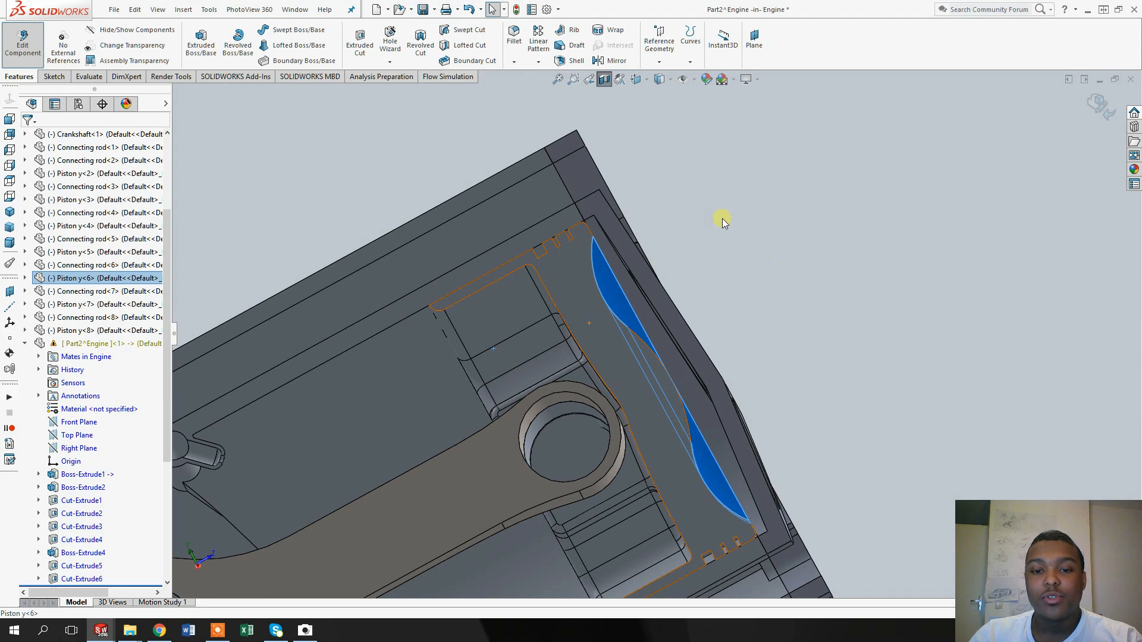
middle_click_drag(612, 301, 608, 314)
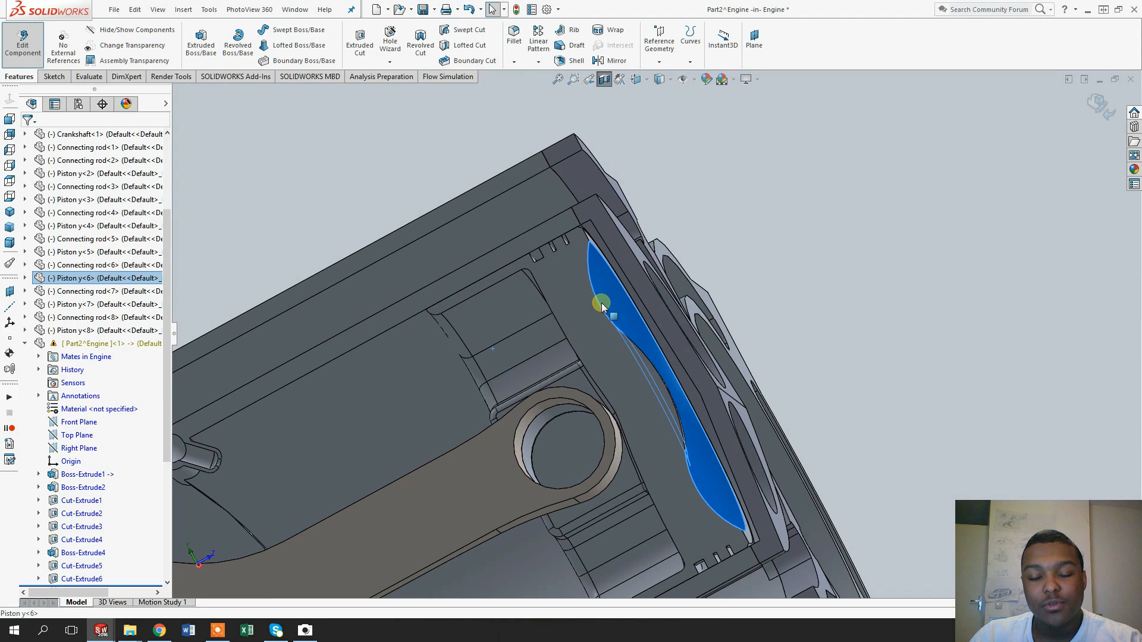
mouse_move(606, 327)
middle_mouse_down()
mouse_move(643, 343)
mouse_move(637, 330)
mouse_move(613, 340)
middle_mouse_up()
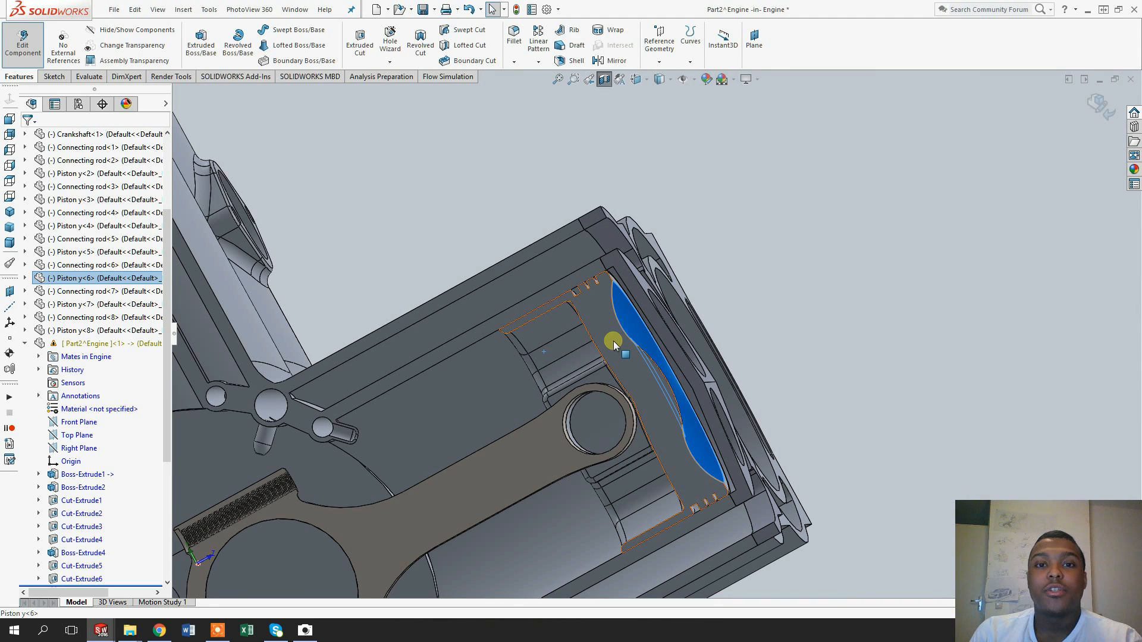
key("Escape")
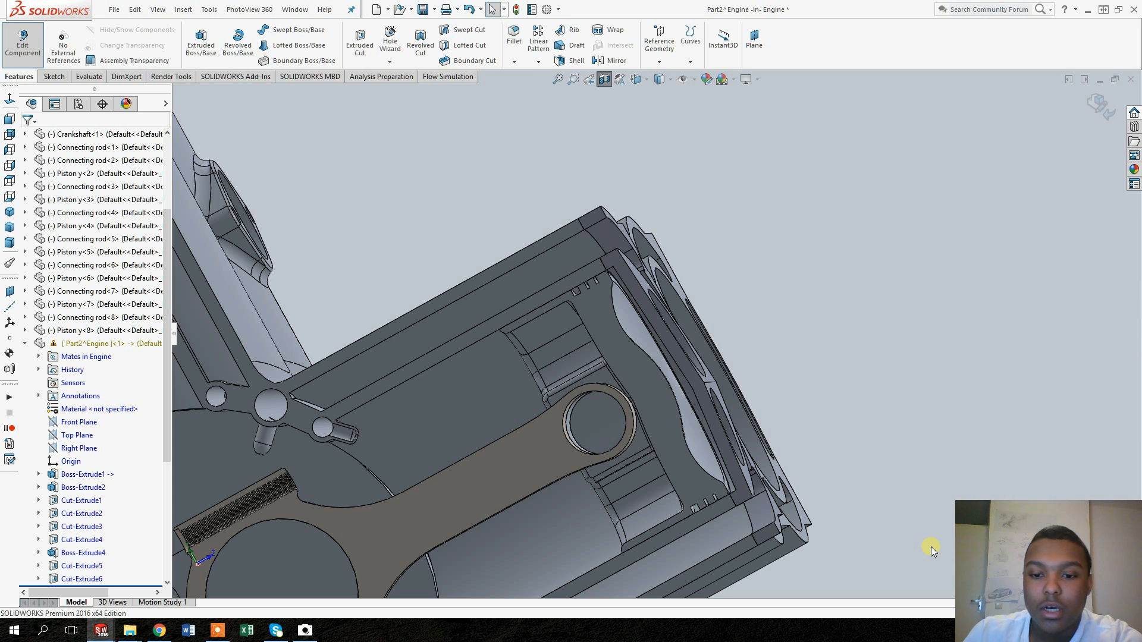
- Open the cylinder head piece, Part2^Engine, as a separate part in its own window
middle_click_drag(666, 358, 766, 368)
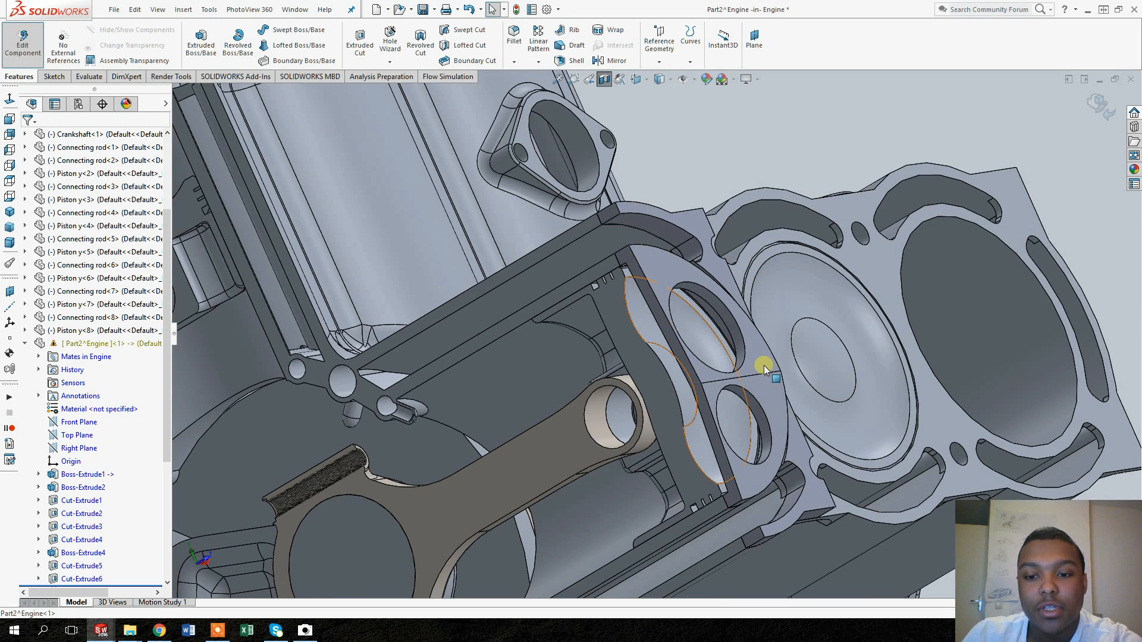
right_click(765, 244)
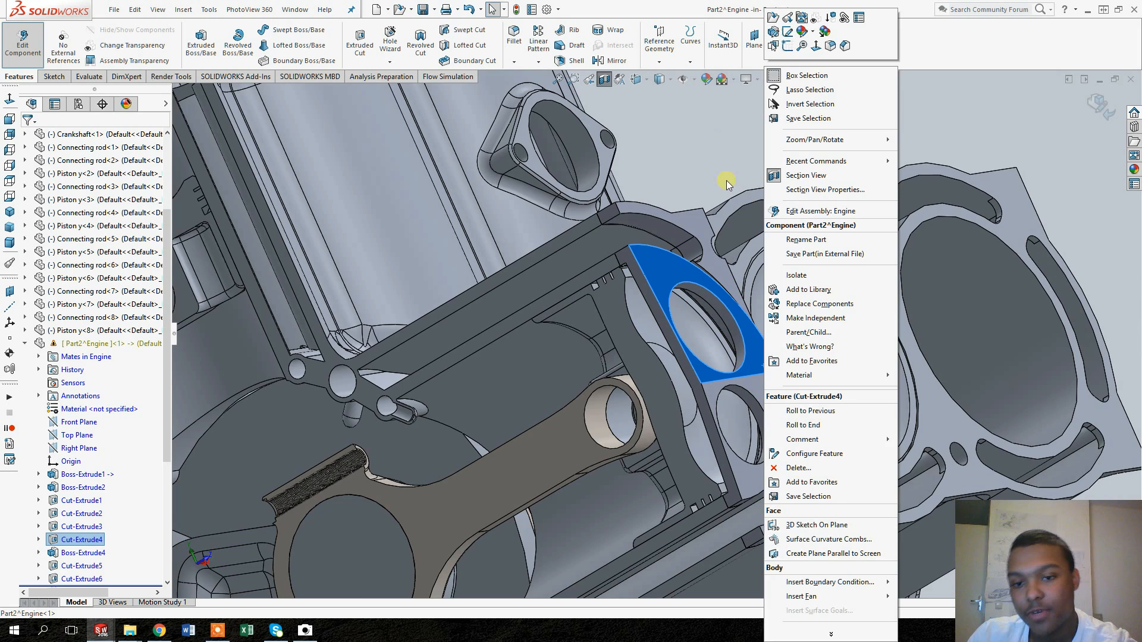
left_click(775, 18)
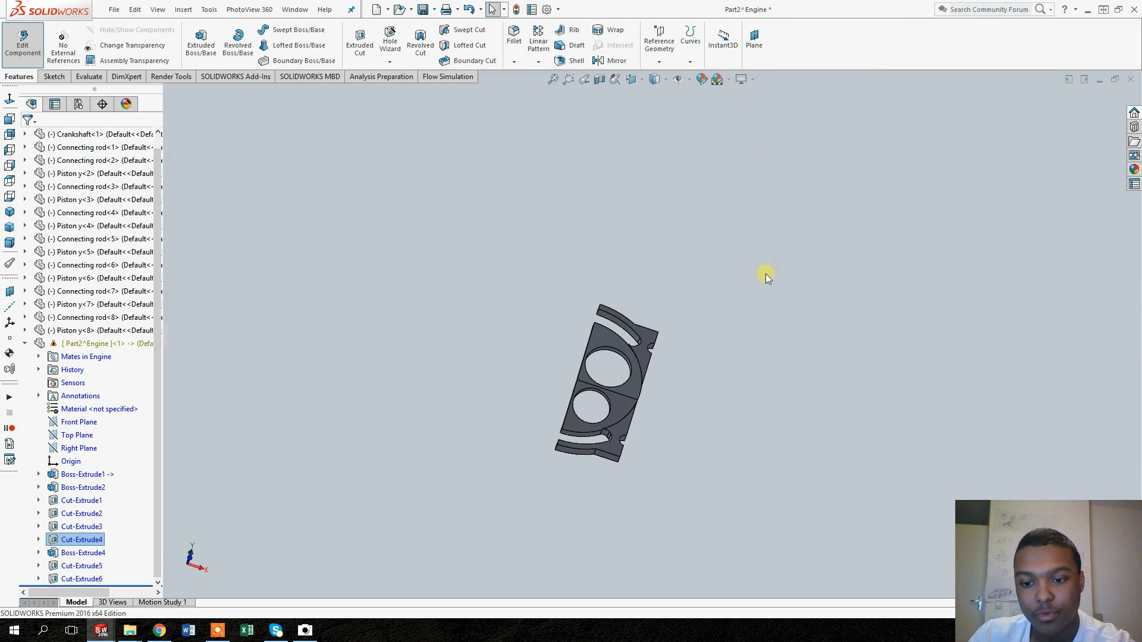
middle_click_drag(683, 351, 565, 359)
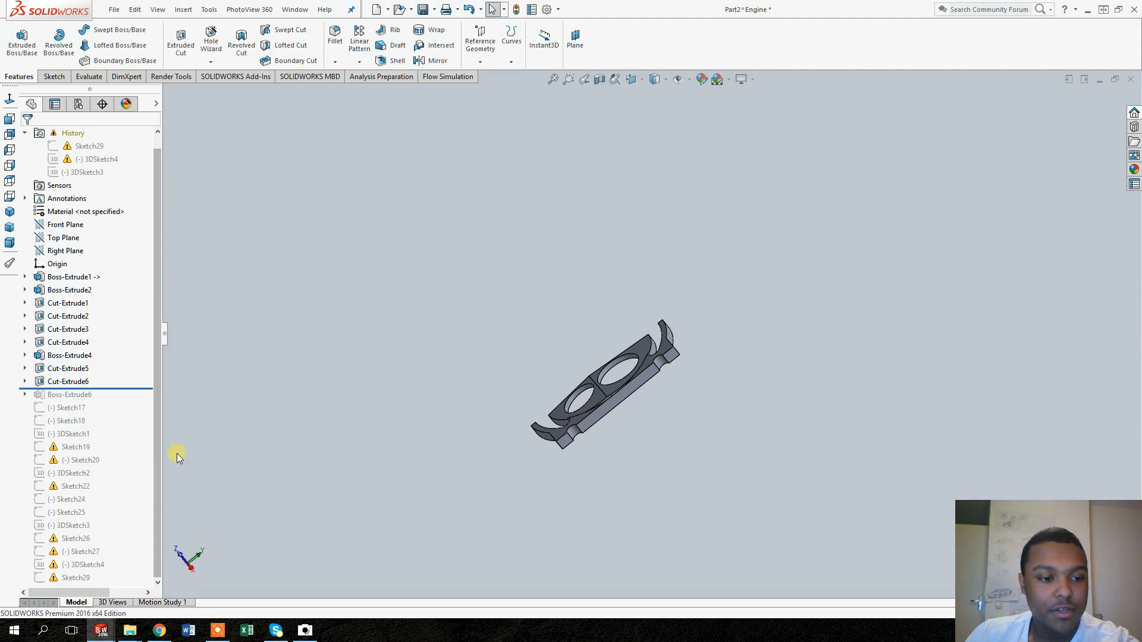
- Roll the part's feature history forward to the end, past Boss-Extrude6 and all sketches through Sketch29
left_click_drag(140, 390, 141, 585)
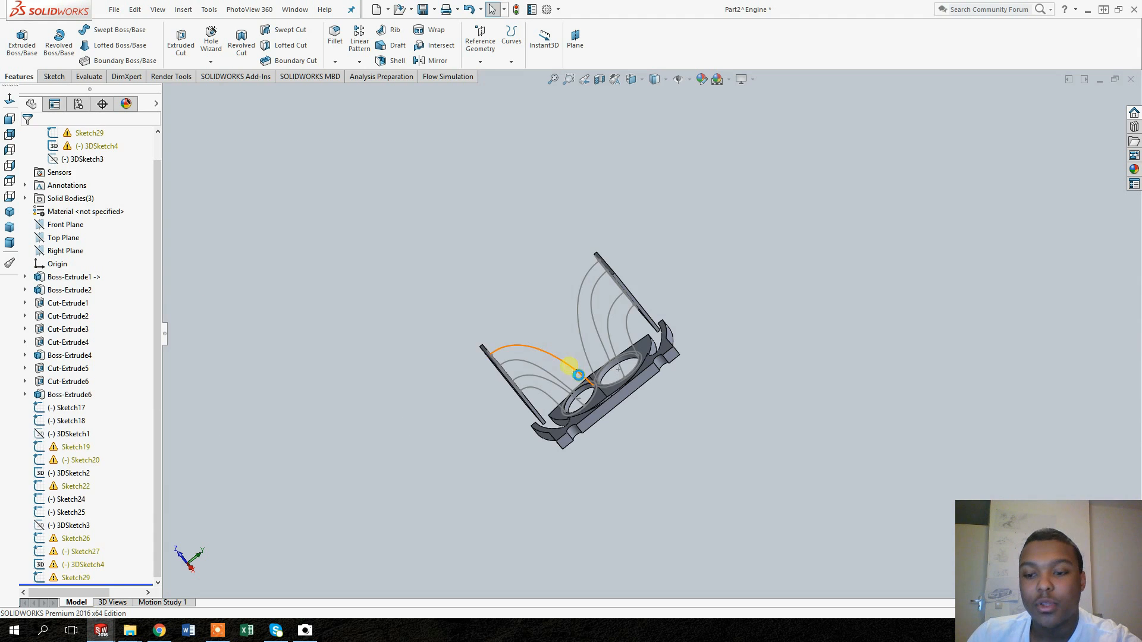
middle_click_drag(605, 403, 571, 377)
scroll(574, 375, "down", 5)
scroll(586, 328, "down", 3)
middle_click_drag(586, 328, 616, 369)
scroll(664, 393, "up", 3)
middle_click_drag(688, 383, 645, 428)
scroll(668, 340, "up", 3)
middle_click_drag(668, 339, 814, 298)
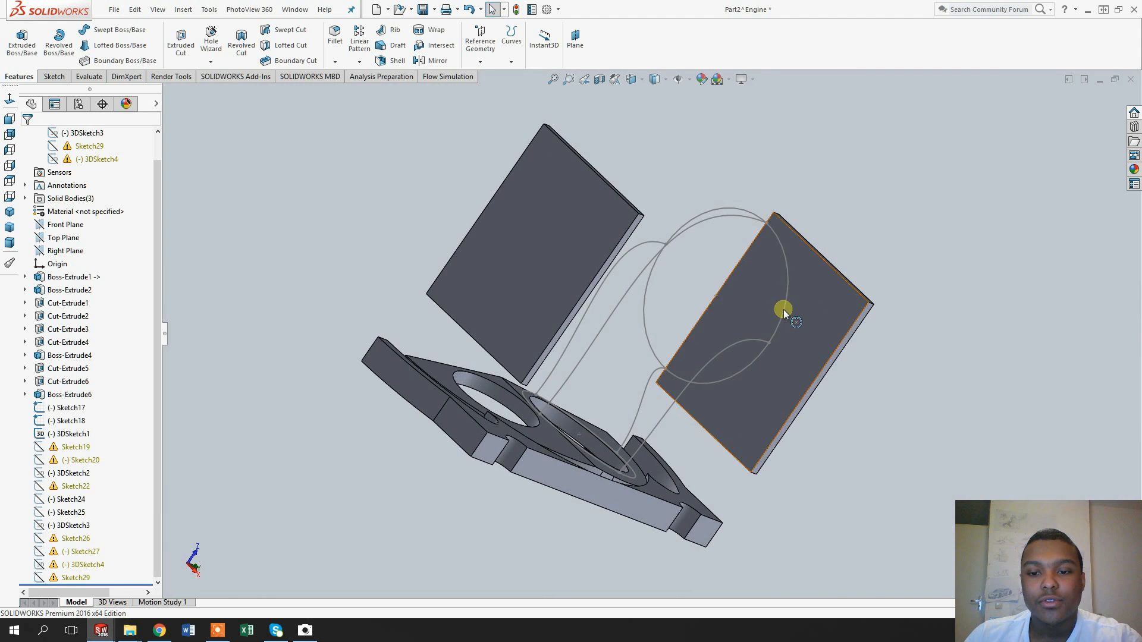
- Open Sketch18 to inspect the circle at the side plate and its parameters, and exit the sketch
left_click(785, 307)
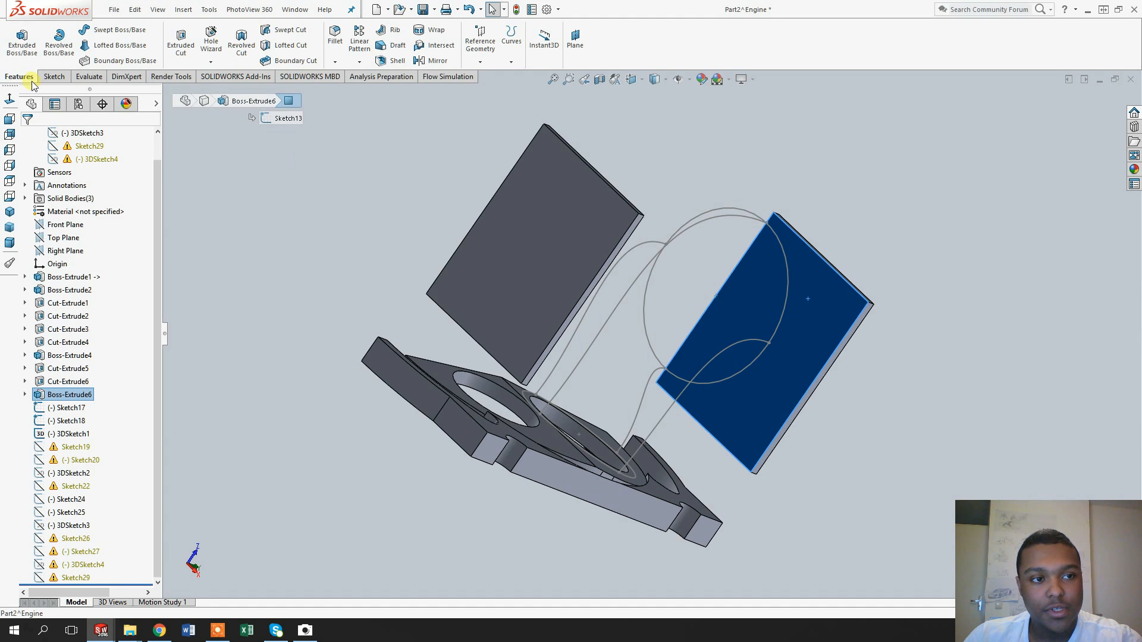
left_click(54, 77)
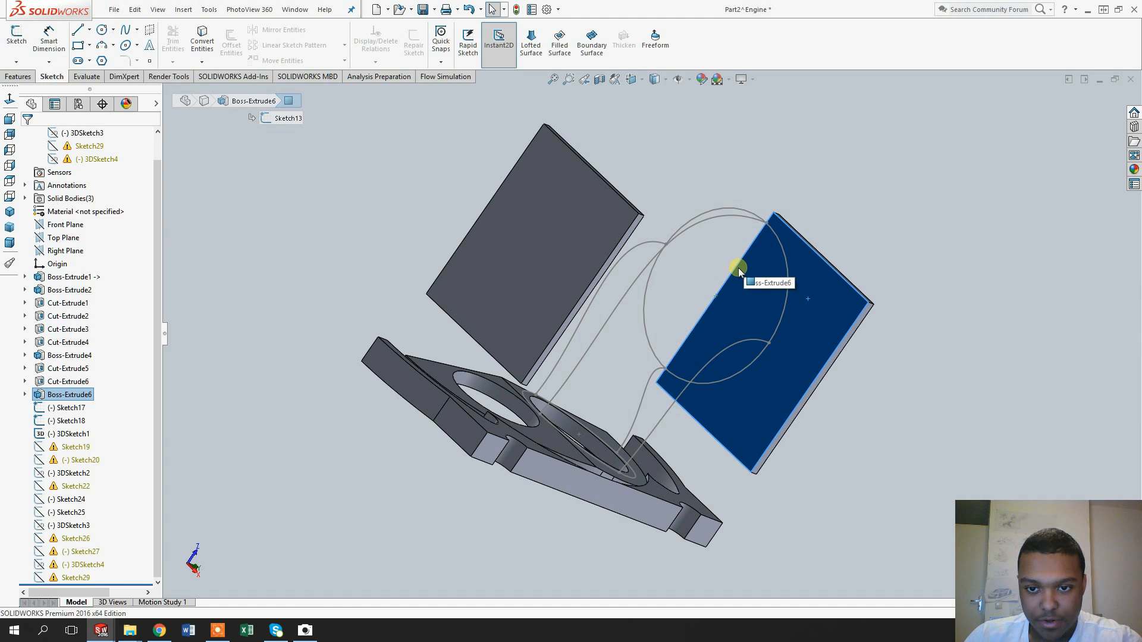
left_click(785, 271)
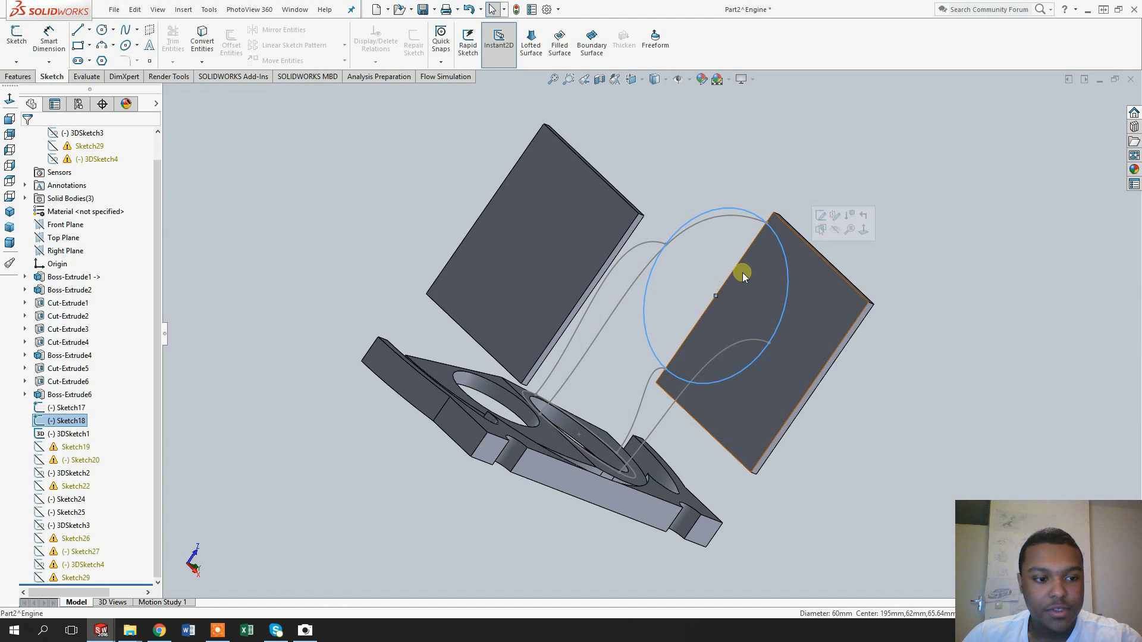
left_click(10, 52)
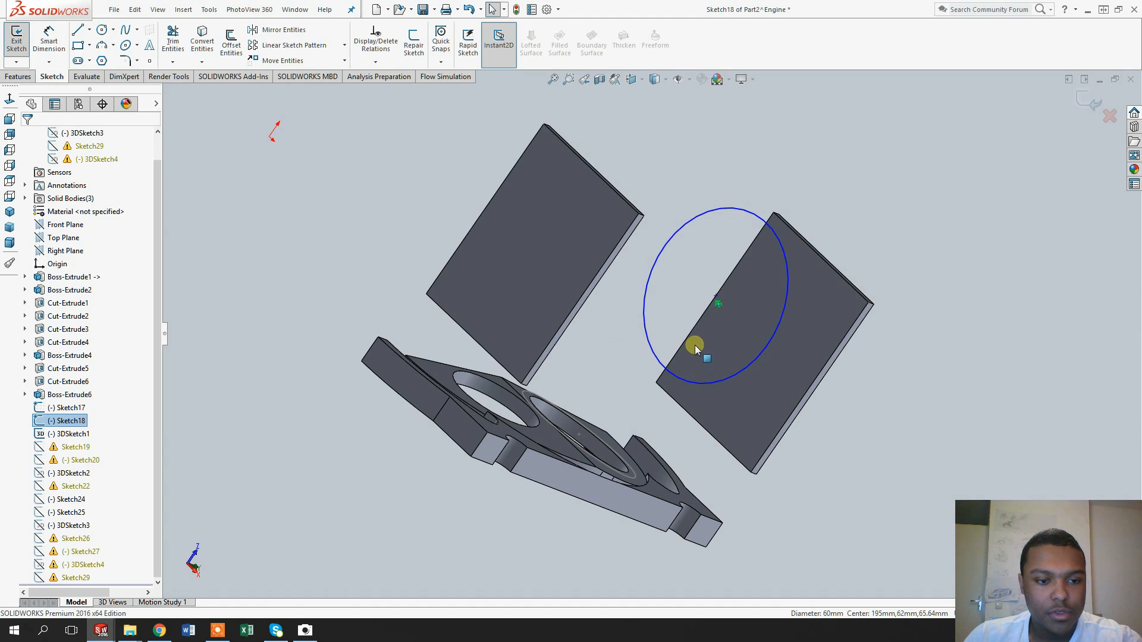
left_click(680, 381)
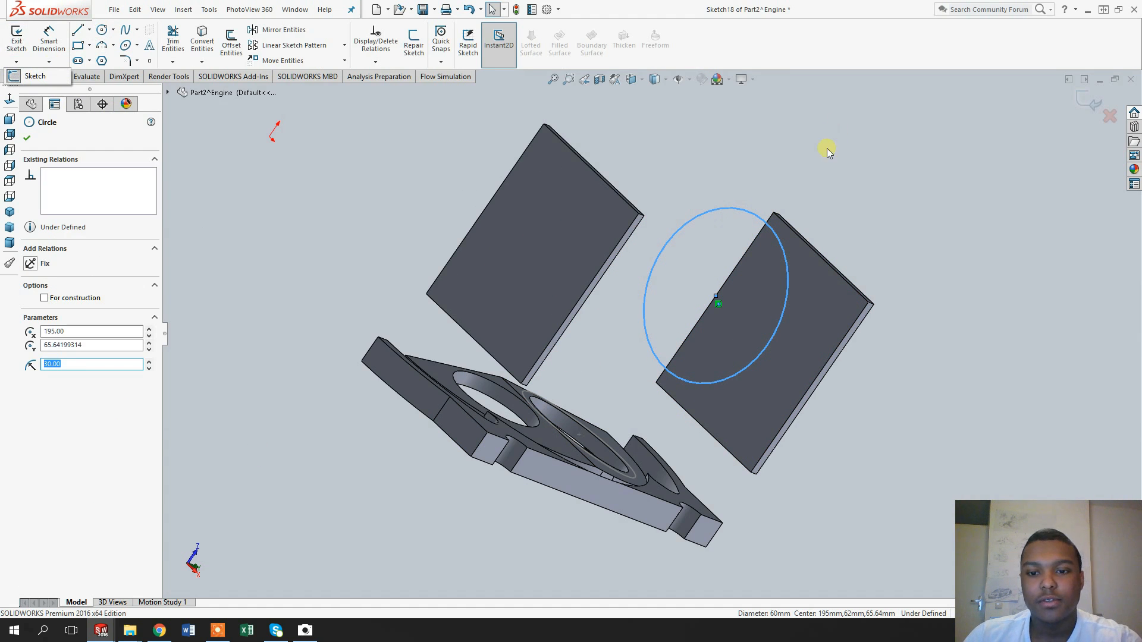
left_click(811, 288)
middle_click_drag(797, 343, 691, 375)
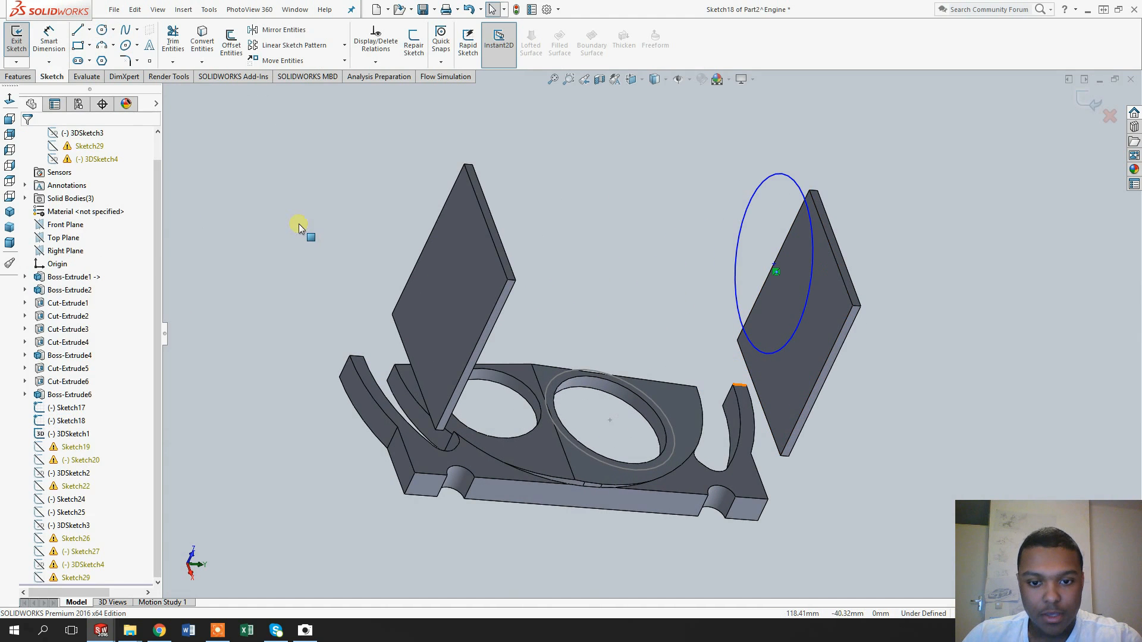
left_click(17, 37)
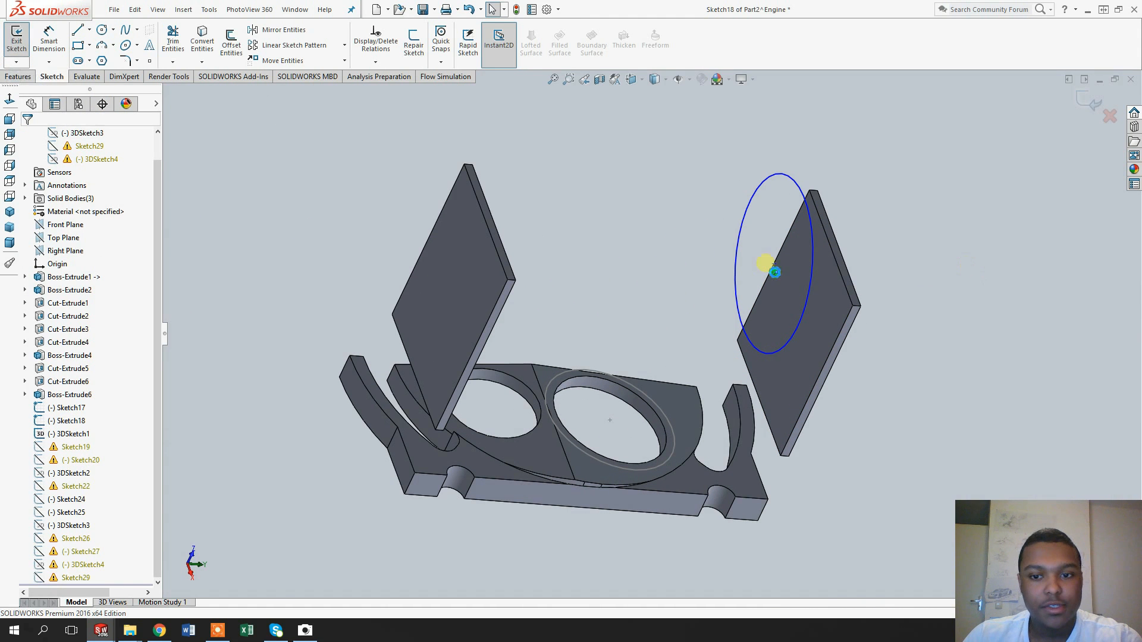
- Open 3DSketch1, examine its four curves running from the valve opening to the side plate circle, and exit the sketch
left_click(726, 348)
left_click(31, 75)
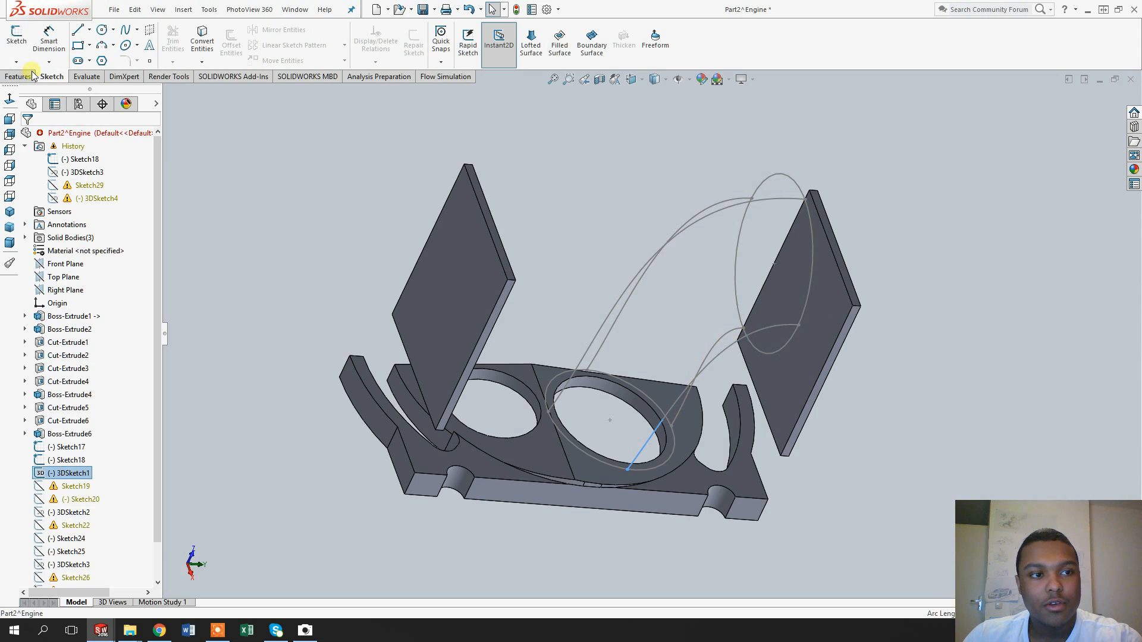
left_click(16, 61)
left_click(36, 89)
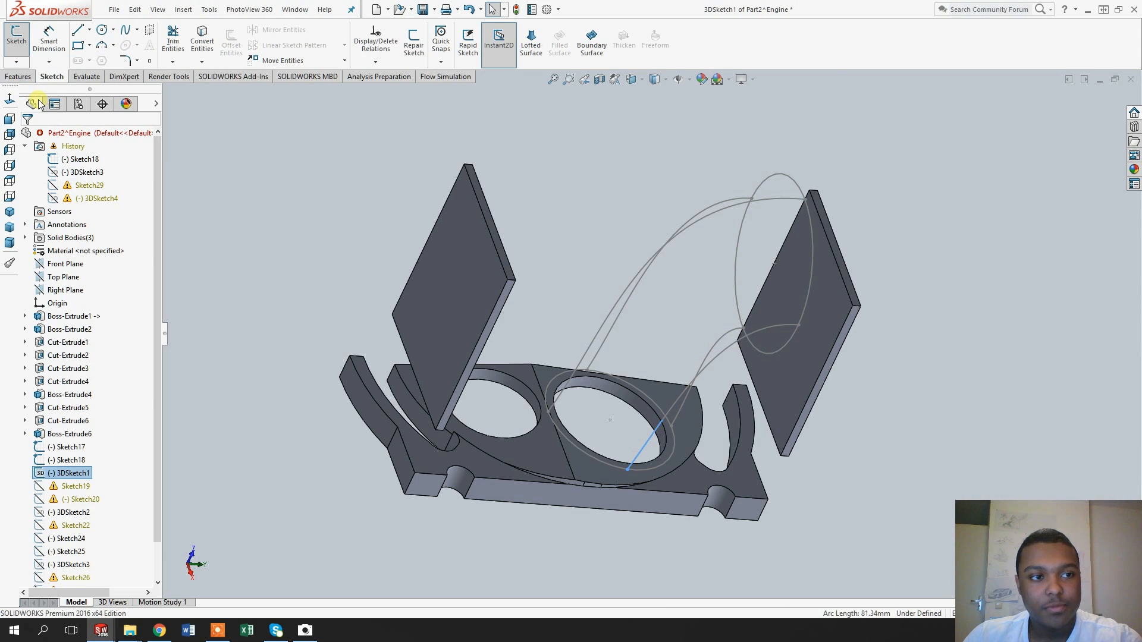
middle_click_drag(484, 237, 614, 422)
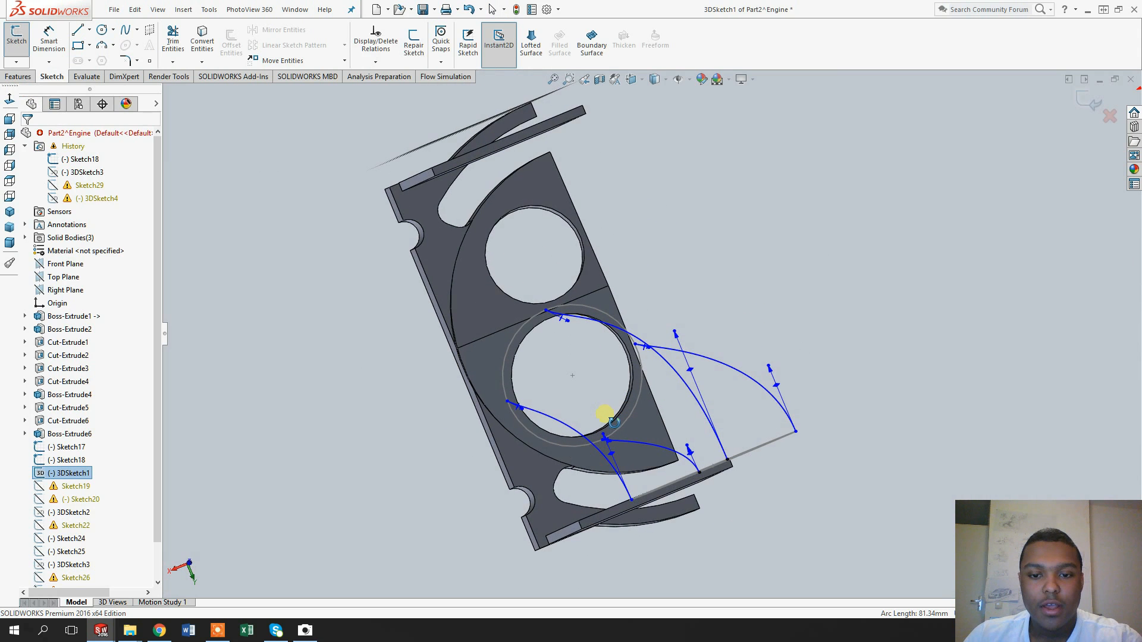
middle_click_drag(610, 376, 658, 324)
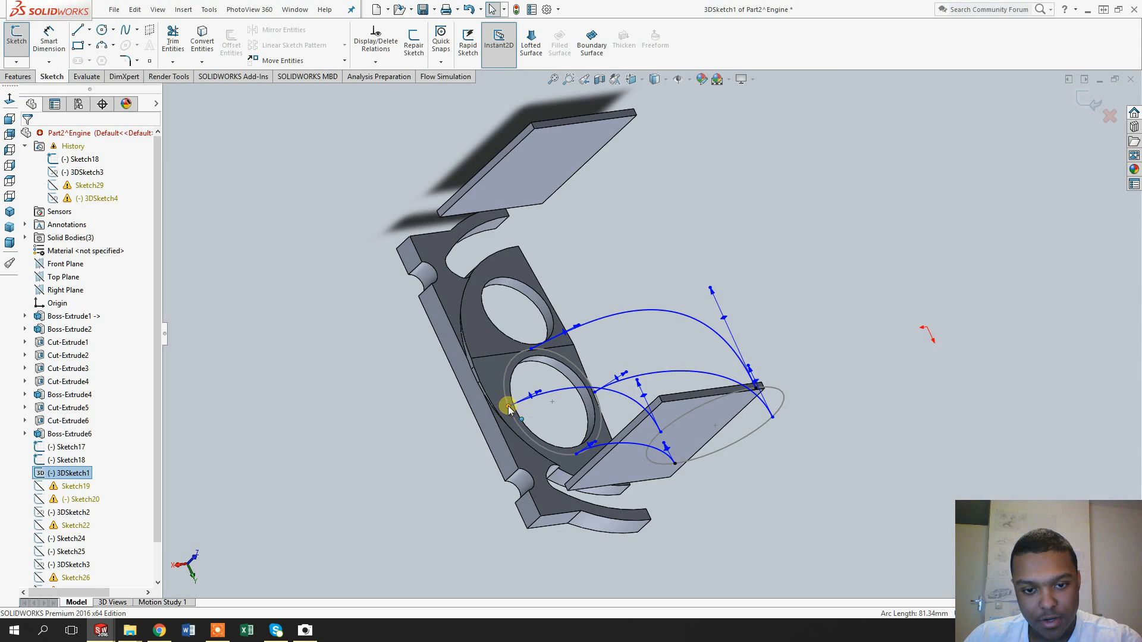
mouse_move(663, 434)
middle_mouse_down()
mouse_move(587, 337)
mouse_move(531, 290)
mouse_move(581, 314)
mouse_move(589, 293)
mouse_move(543, 229)
middle_mouse_up()
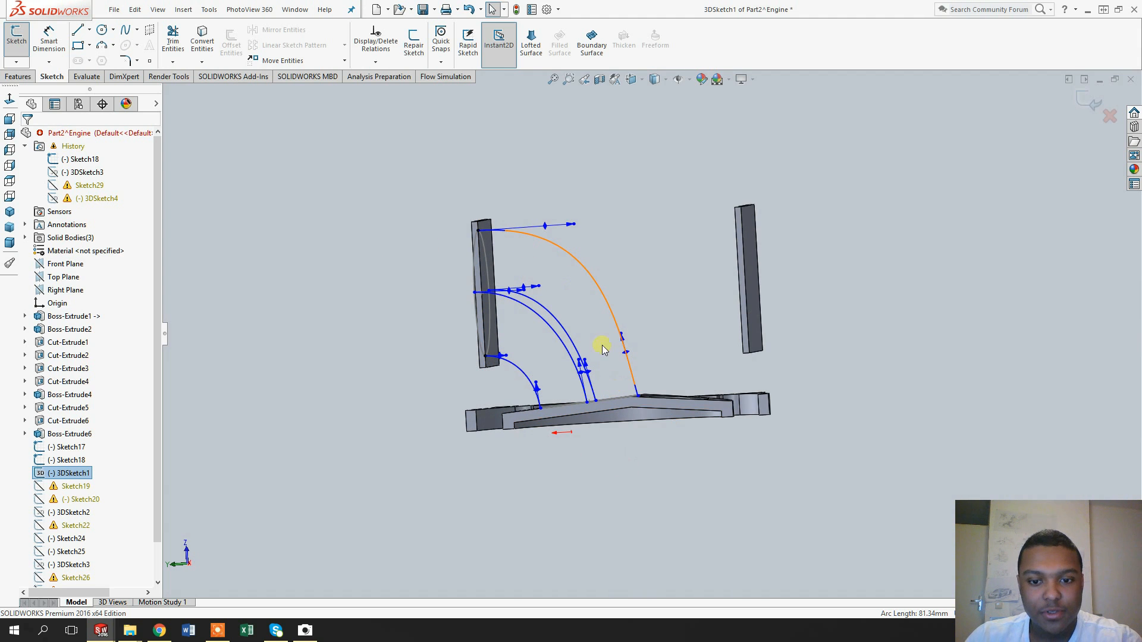
middle_click_drag(473, 340, 558, 366)
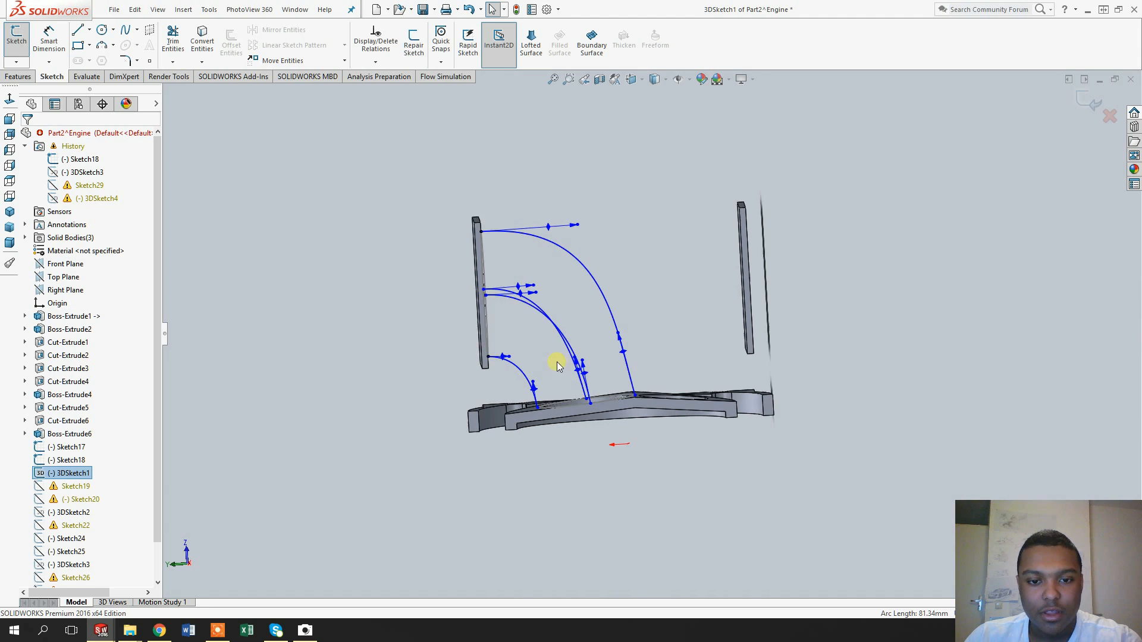
mouse_move(607, 459)
middle_mouse_down()
mouse_move(517, 369)
mouse_move(537, 390)
middle_mouse_up()
left_click(16, 37)
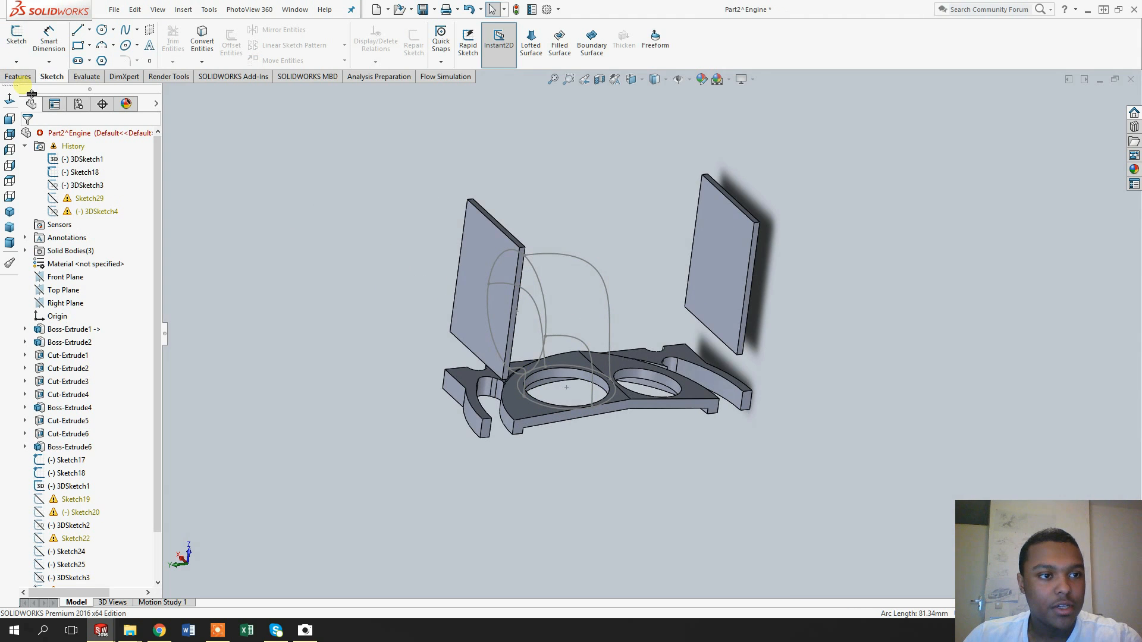
- Start a Loft with the side plate circle, Sketch18, and the valve opening circle, Sketch17, as profiles
left_click(17, 77)
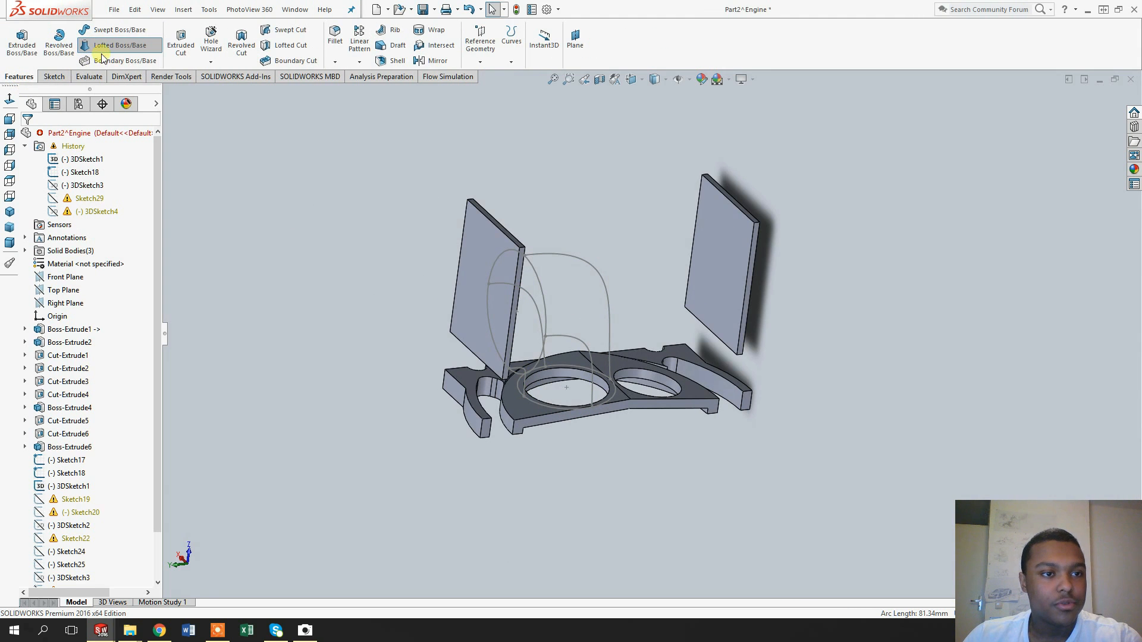
left_click(538, 279)
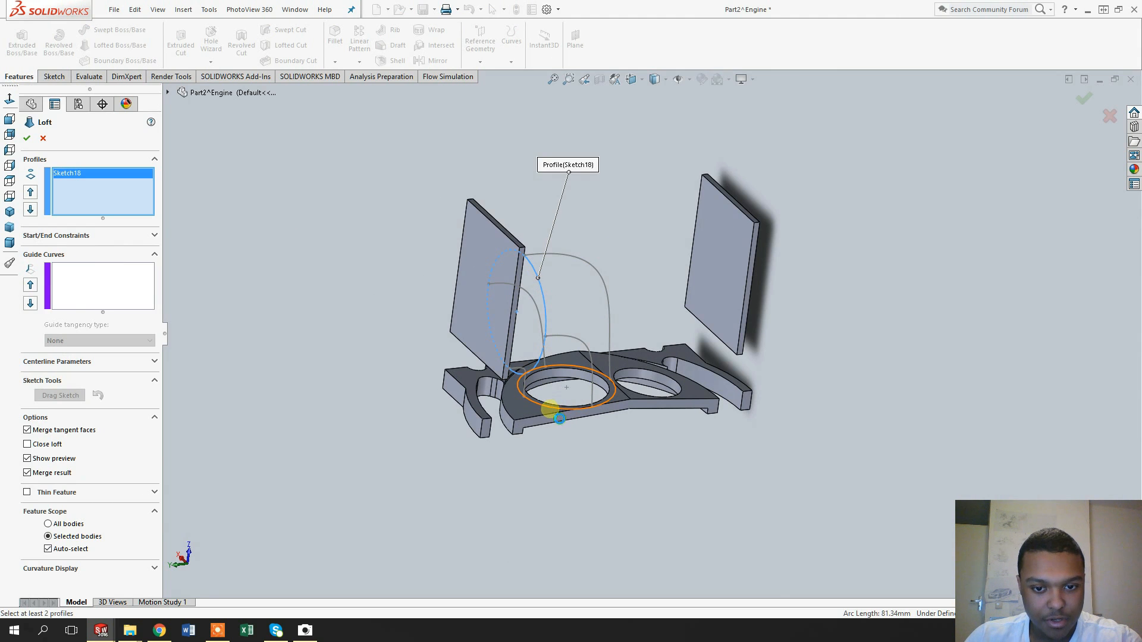
left_click(553, 410)
left_click(97, 293)
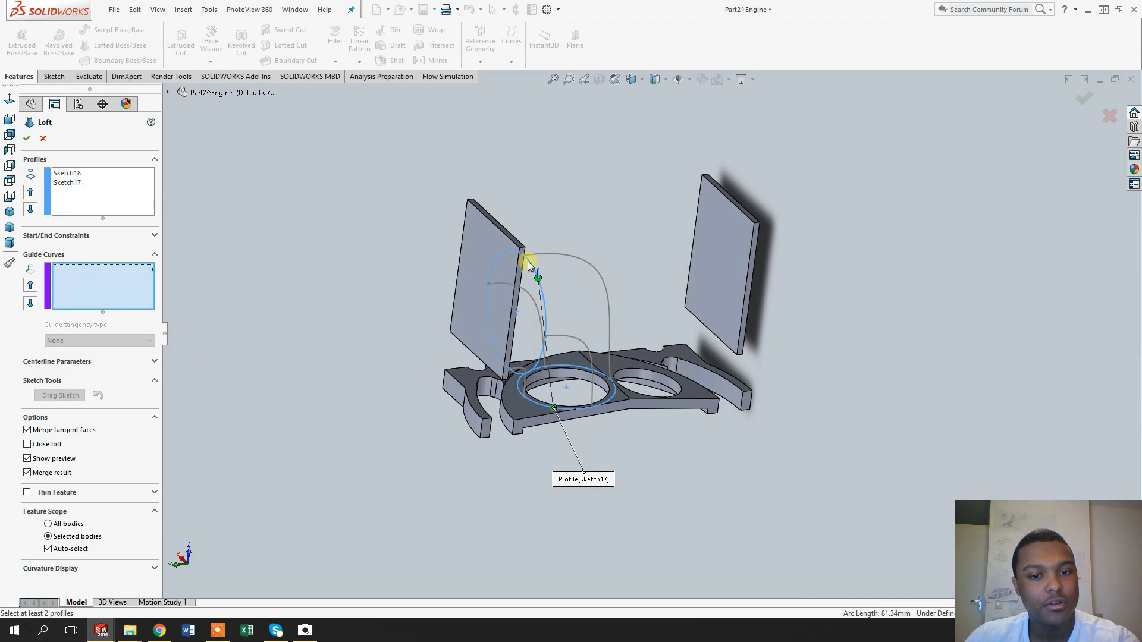
- Add the four curves of 3DSketch1 as separate guide curves and complete the loft between the two circles
left_click(576, 261)
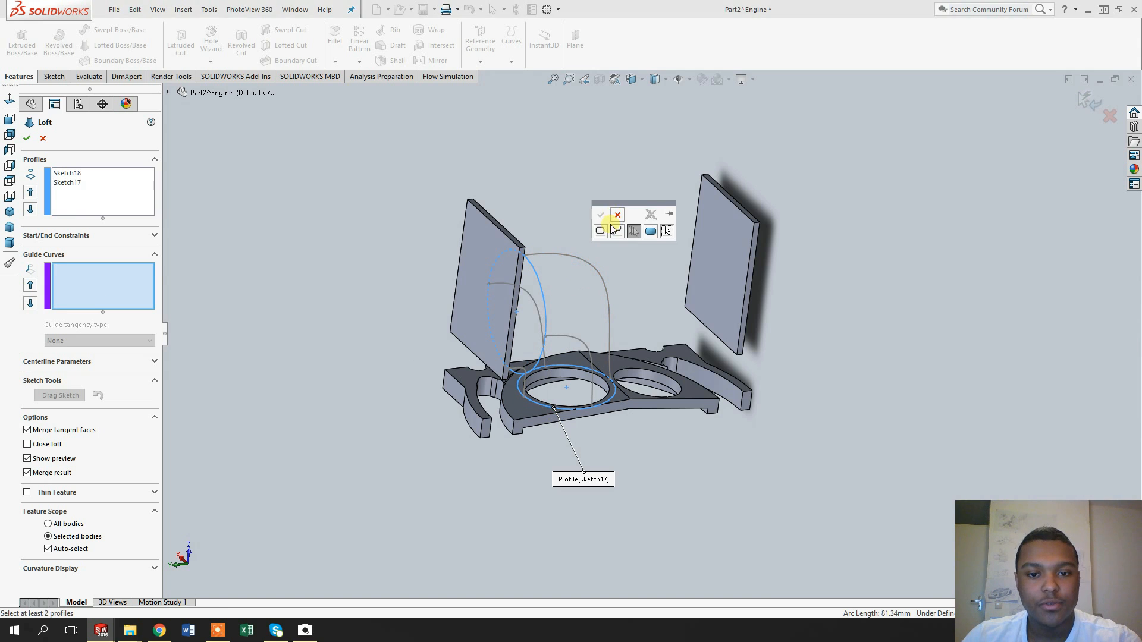
left_click(575, 256)
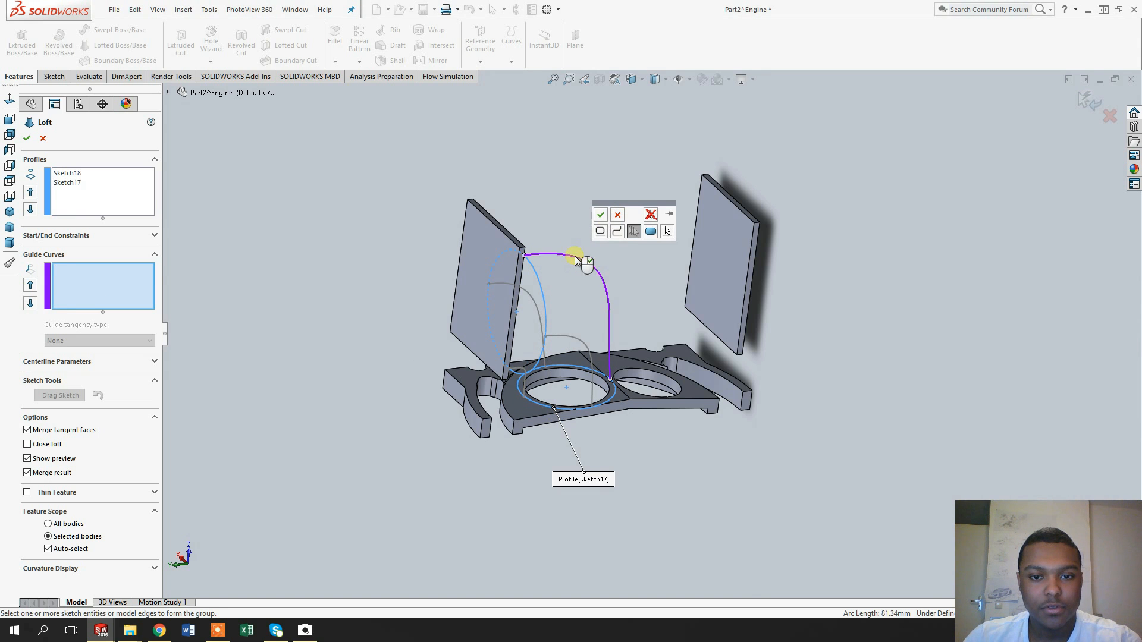
left_click(604, 213)
left_click(522, 291)
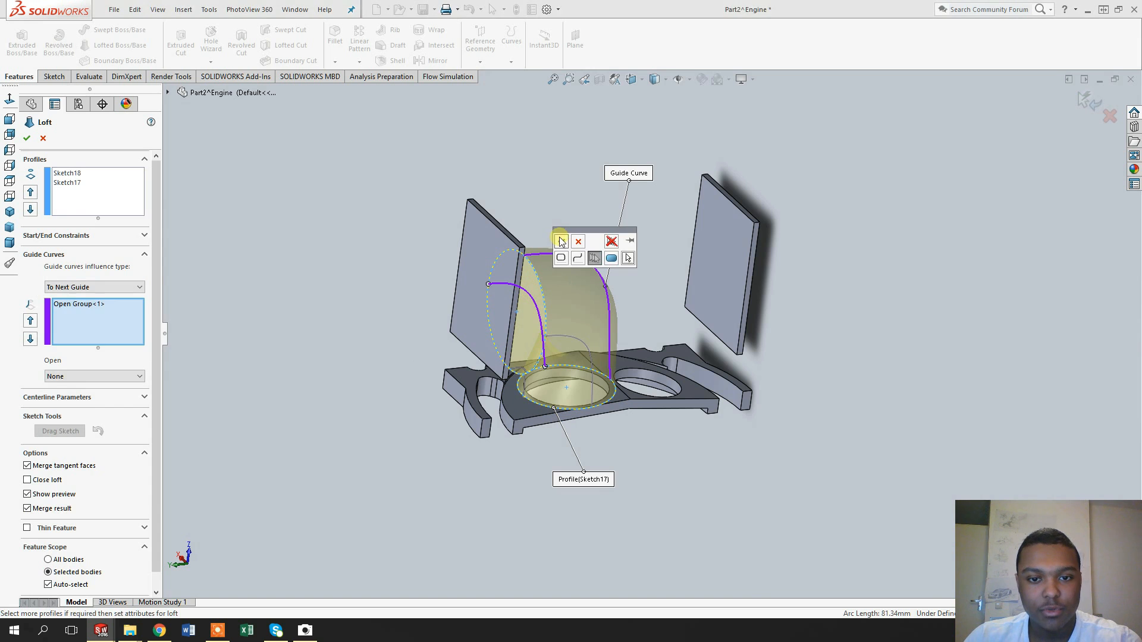
left_click(559, 241)
left_click(574, 338)
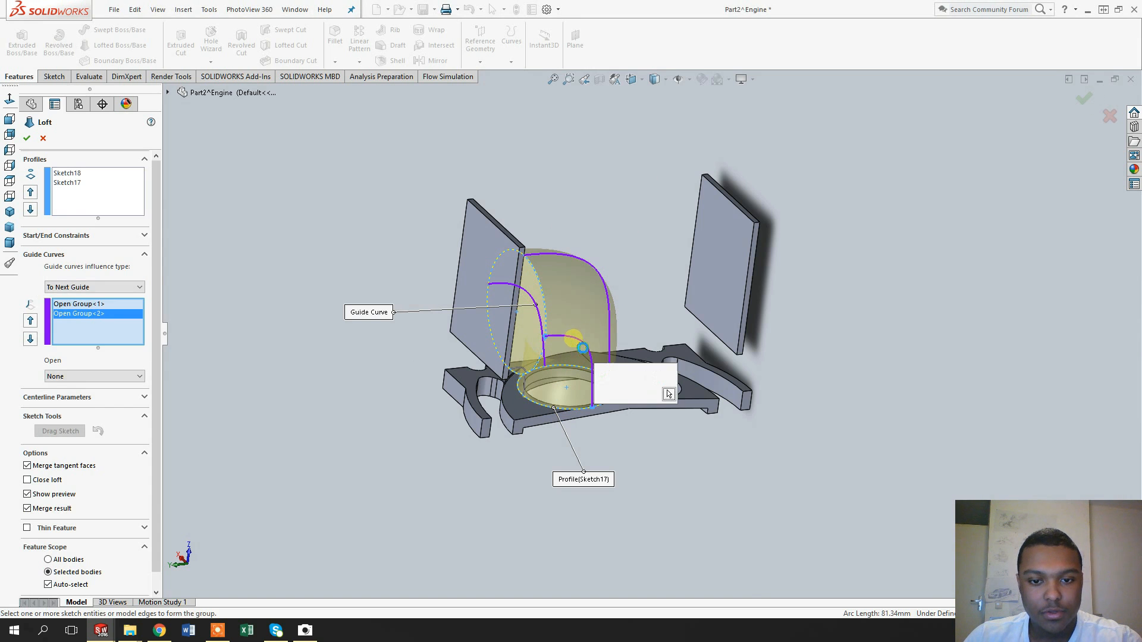
left_click(604, 383)
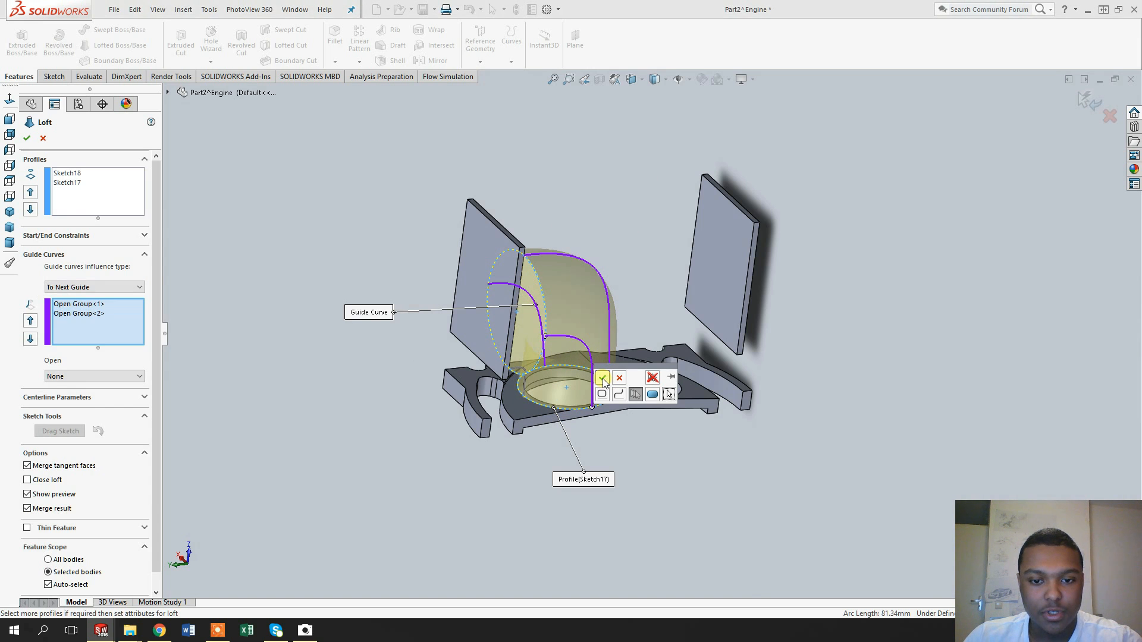
left_click(510, 369)
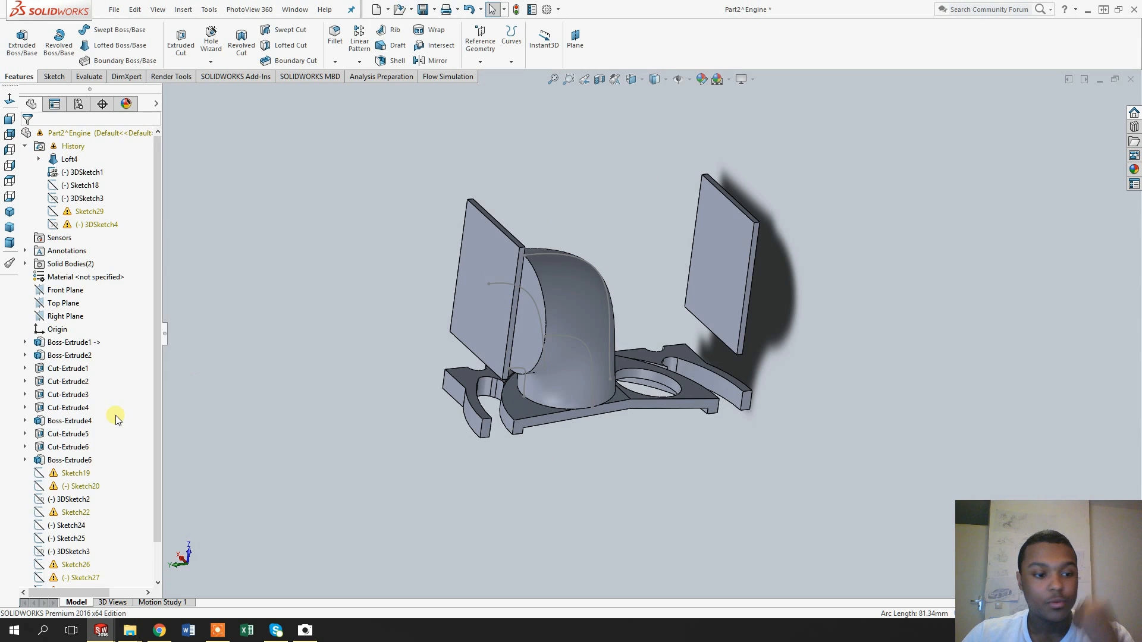
- Show the hidden inner sketches Sketch19, Sketch20 and 3DSketch2 in the lofted port
left_click_drag(110, 475, 83, 503)
right_click(75, 476)
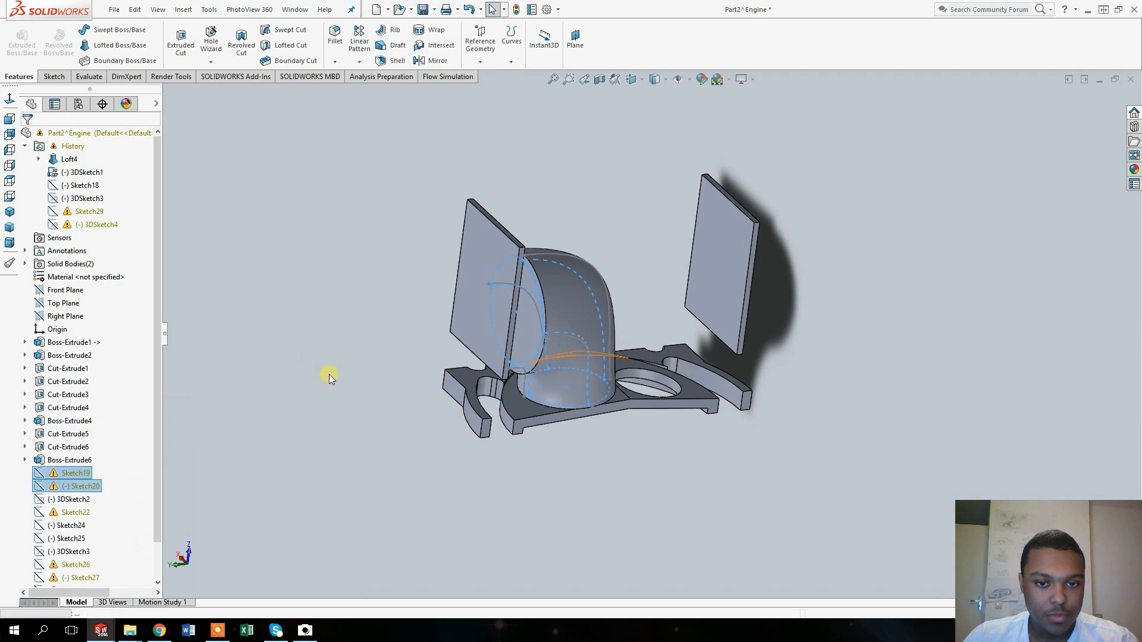
mouse_move(551, 274)
middle_mouse_down()
mouse_move(512, 280)
mouse_move(581, 262)
middle_mouse_up()
- Examine the smaller Sketch20 circle at the side plate and the Sketch19 circle at the valve opening from several angles
left_click(582, 263)
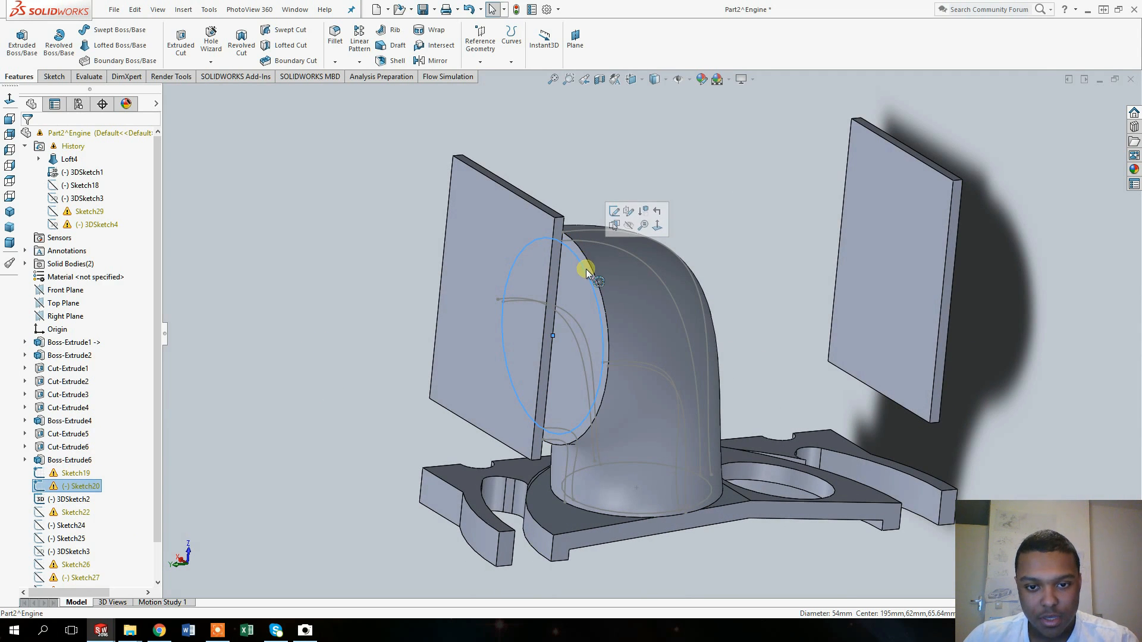
mouse_move(694, 446)
middle_mouse_down()
mouse_move(668, 448)
mouse_move(643, 500)
mouse_move(701, 495)
middle_mouse_up()
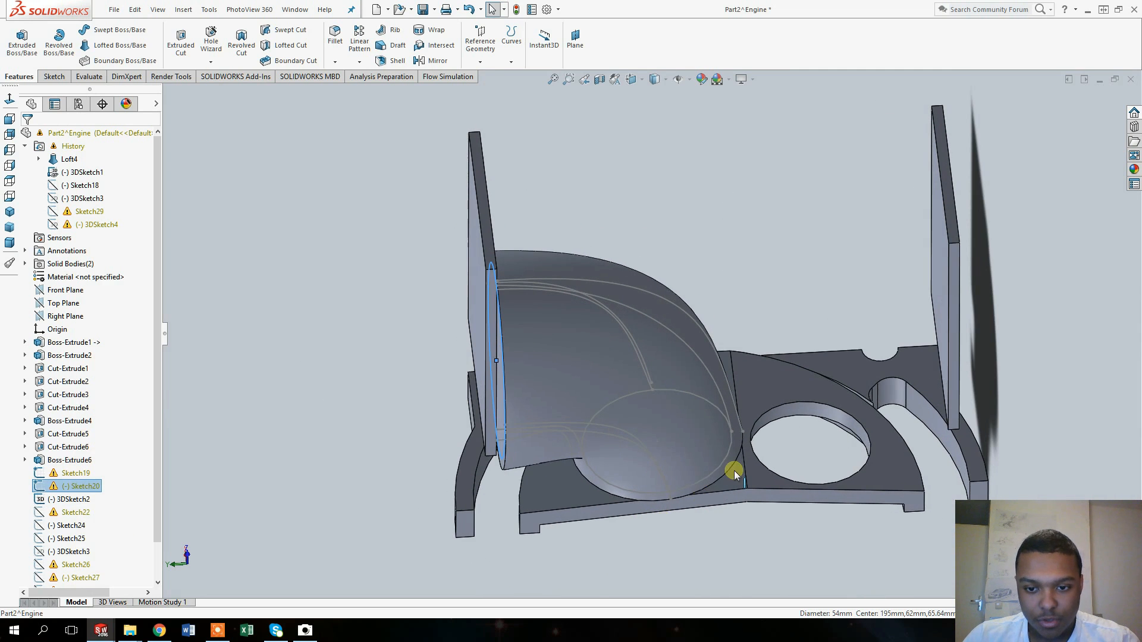
left_click(723, 436)
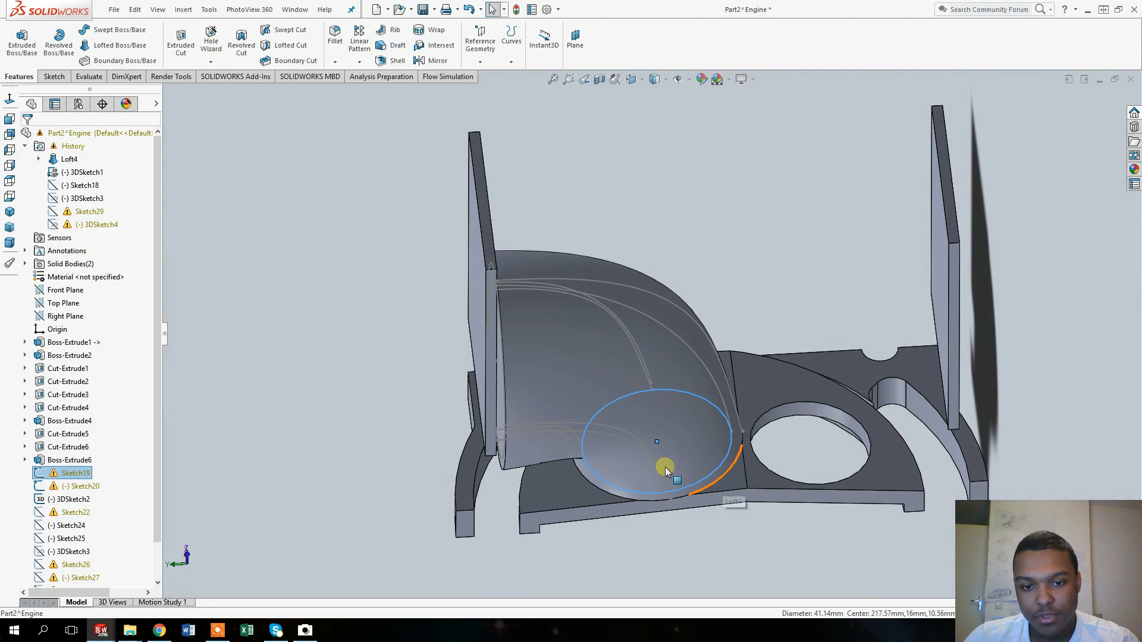
middle_click_drag(565, 373, 583, 348)
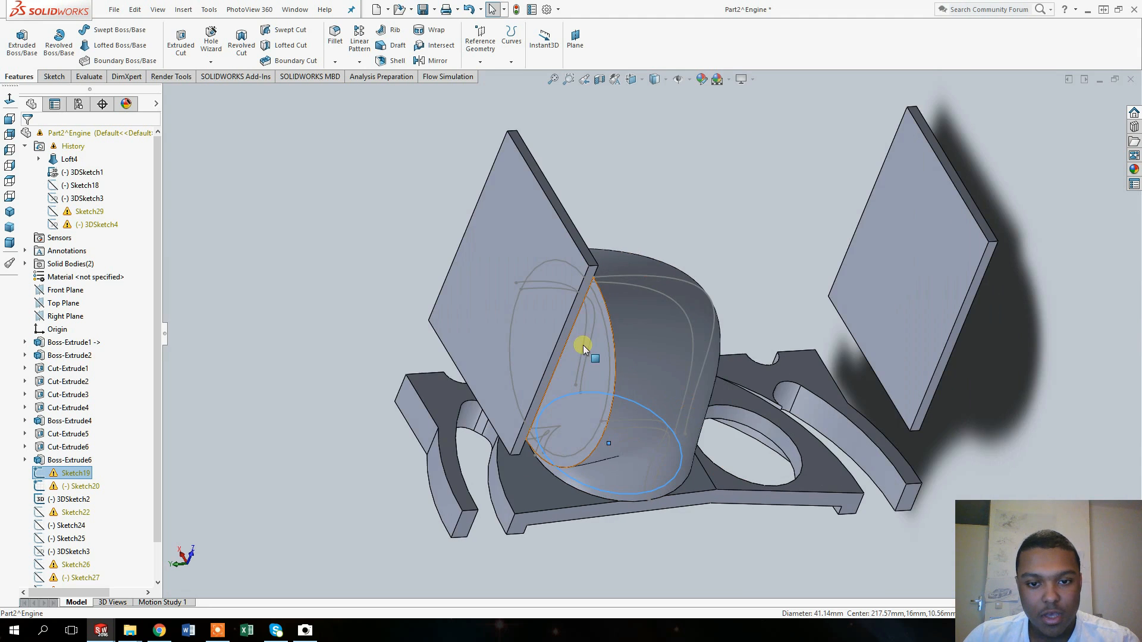
left_click(597, 295)
left_click(178, 191)
middle_click_drag(634, 303, 676, 312)
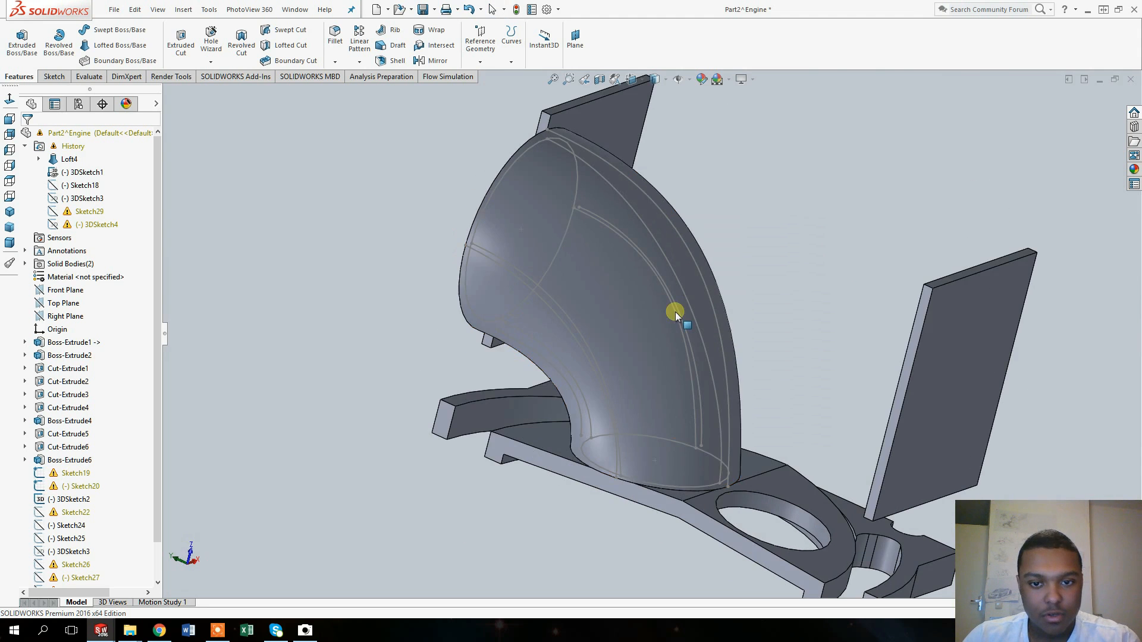
- Compare the outer and inner guide curves, open 3DSketch2 to examine its curves, and exit the sketch
left_click(589, 215)
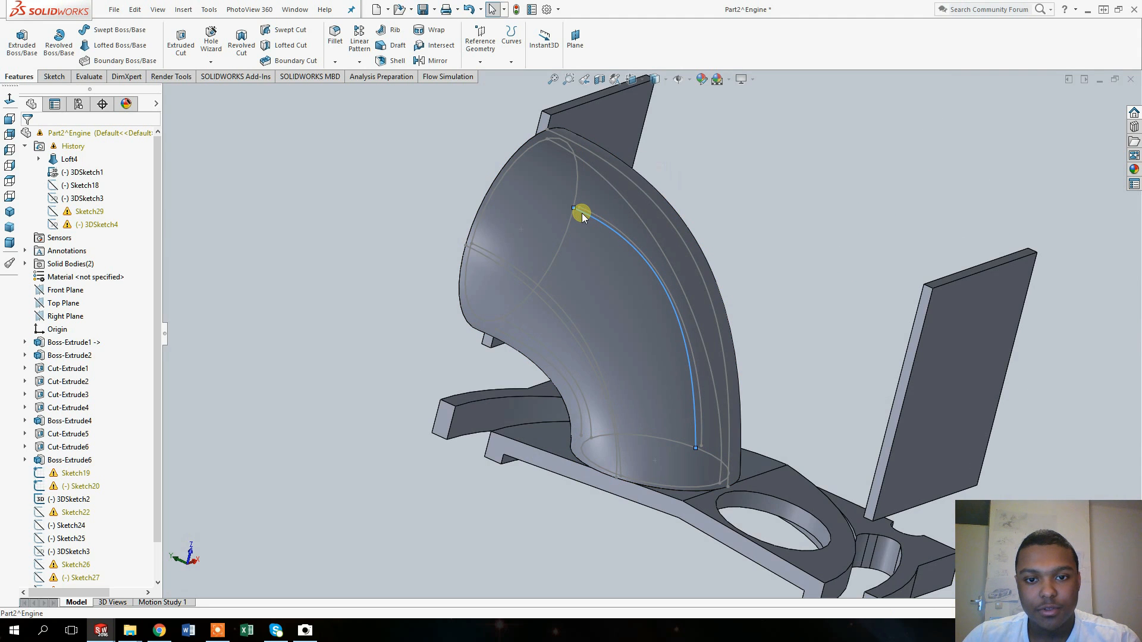
left_click(583, 213)
left_click(559, 163)
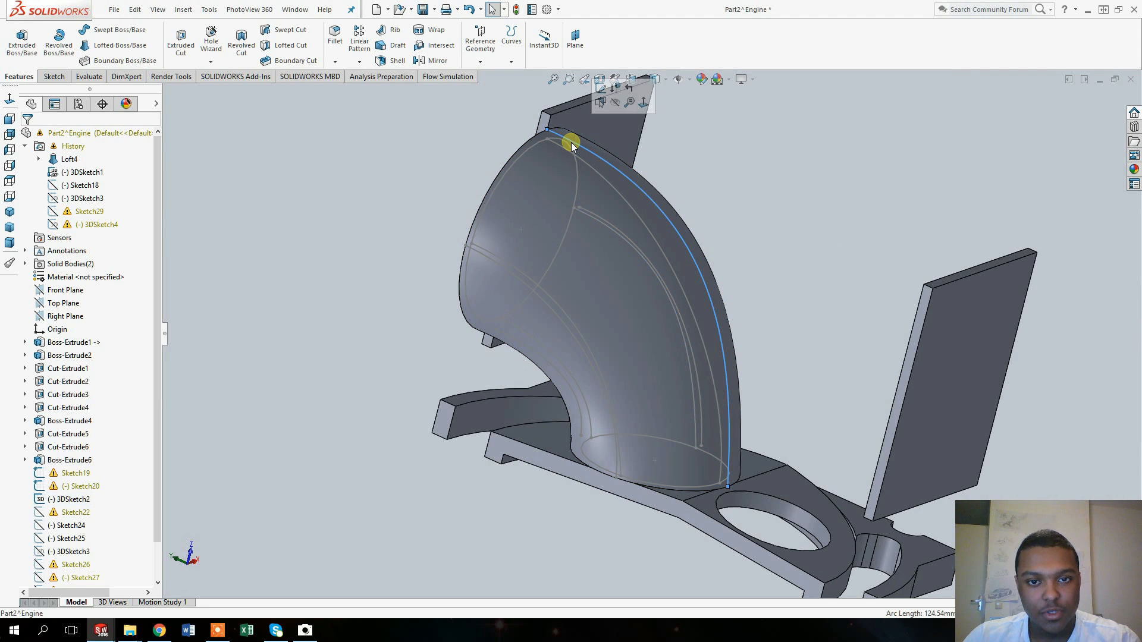
left_click(616, 112)
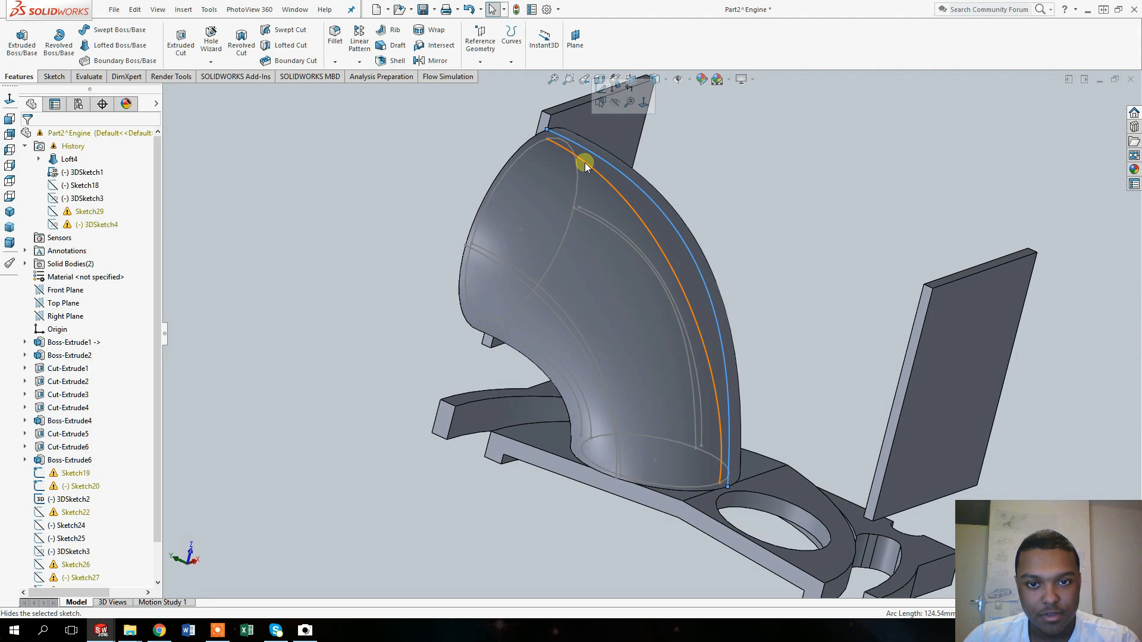
left_click(590, 171)
left_click(619, 113)
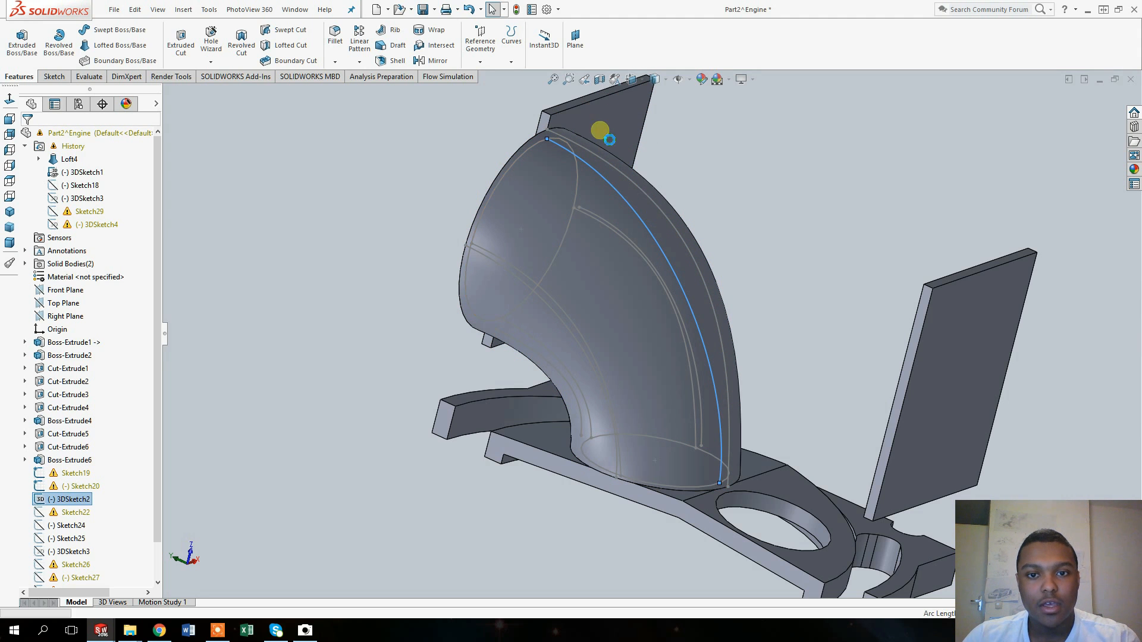
middle_click_drag(573, 230, 721, 311)
middle_click_drag(702, 218, 313, 104)
left_click(17, 47)
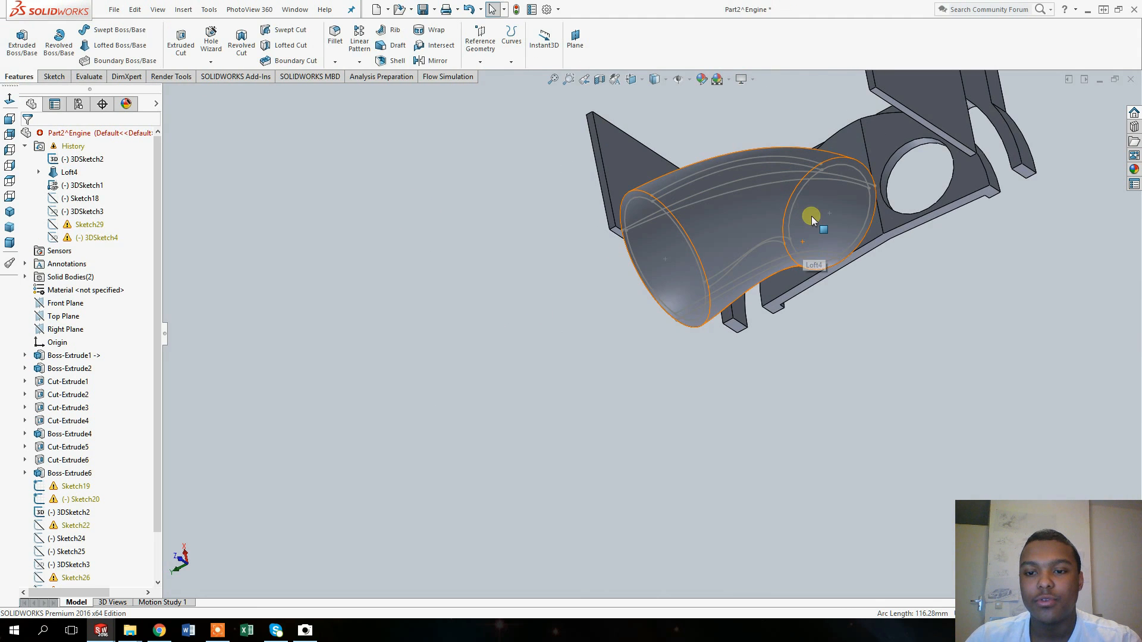
- Start a Lofted Cut through the port with the inner circles Sketch19 and Sketch20 as profiles
middle_click_drag(811, 216, 759, 214)
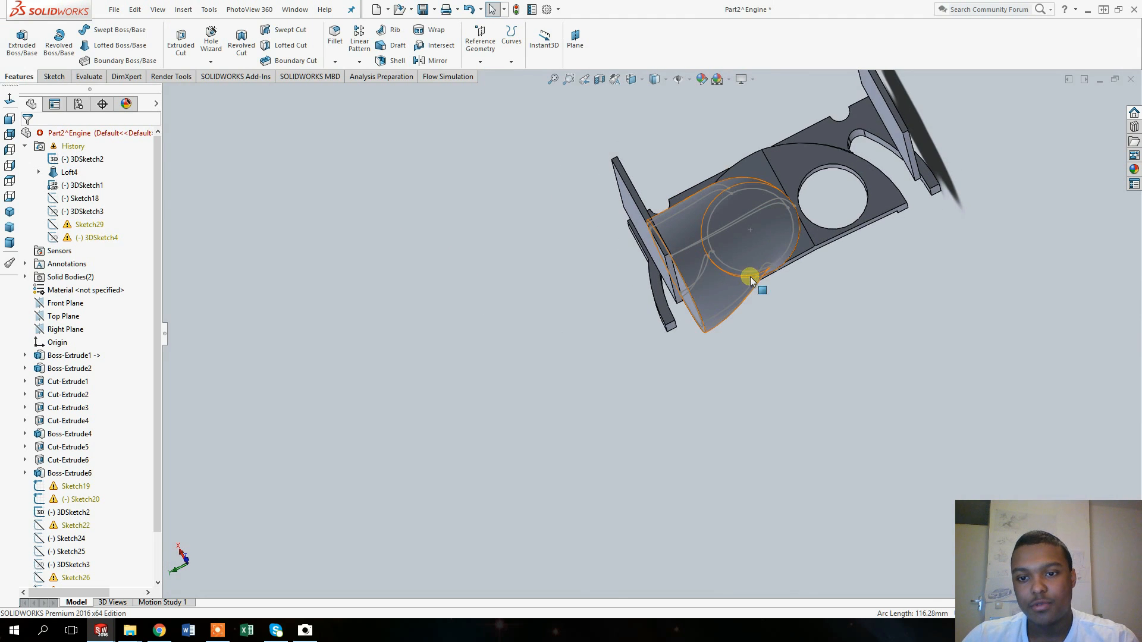
middle_click_drag(765, 262, 715, 207)
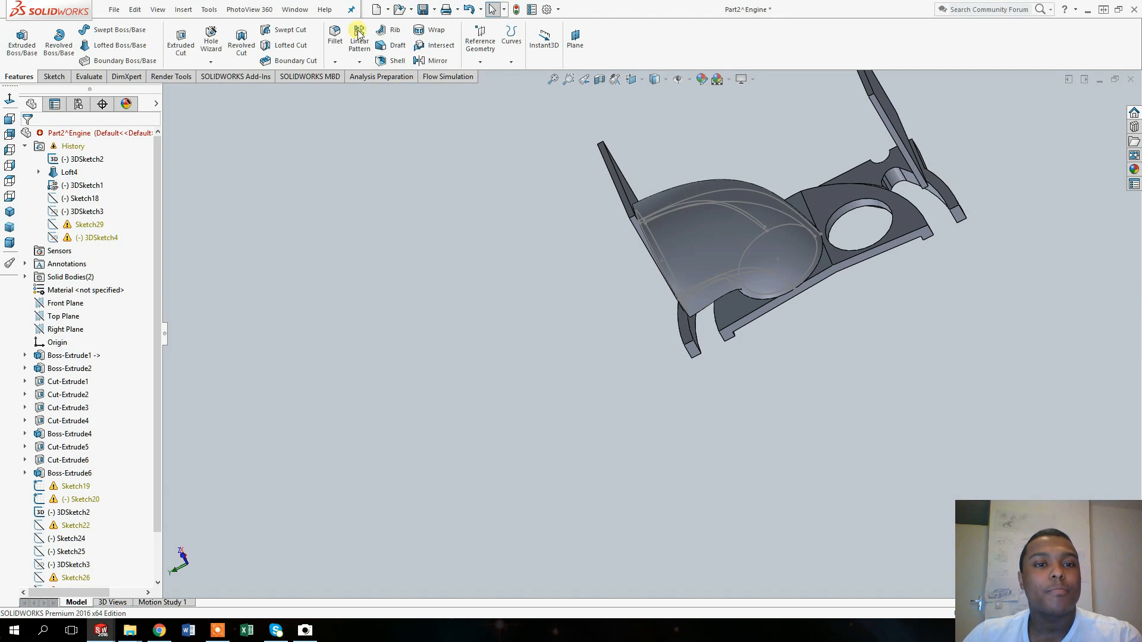
left_click(280, 52)
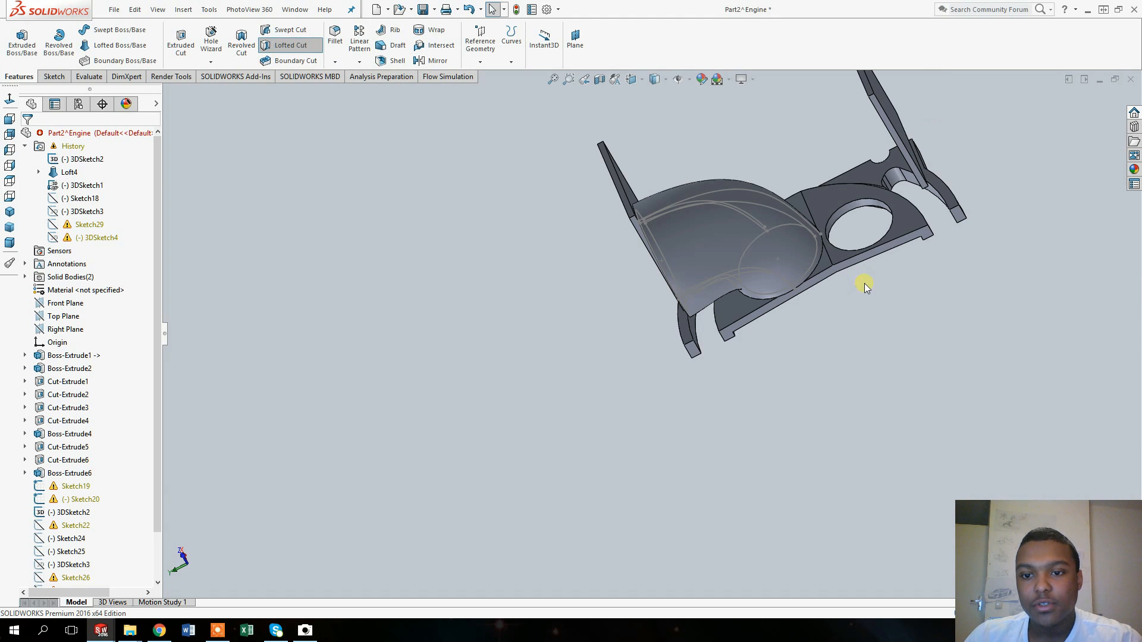
middle_click_drag(897, 315, 813, 293)
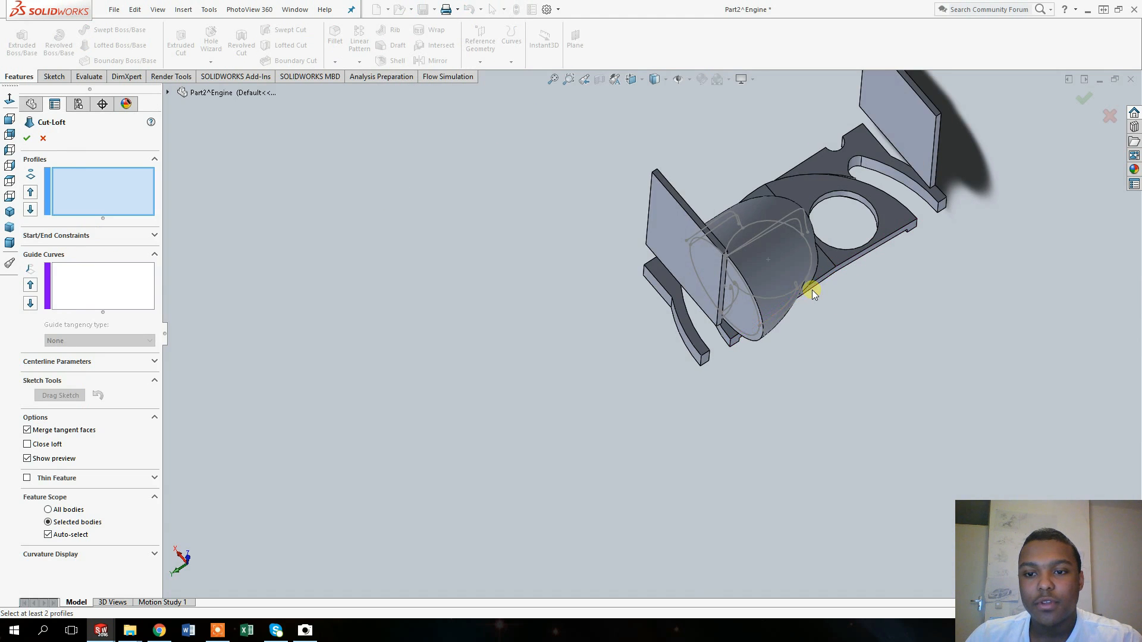
left_click(808, 251)
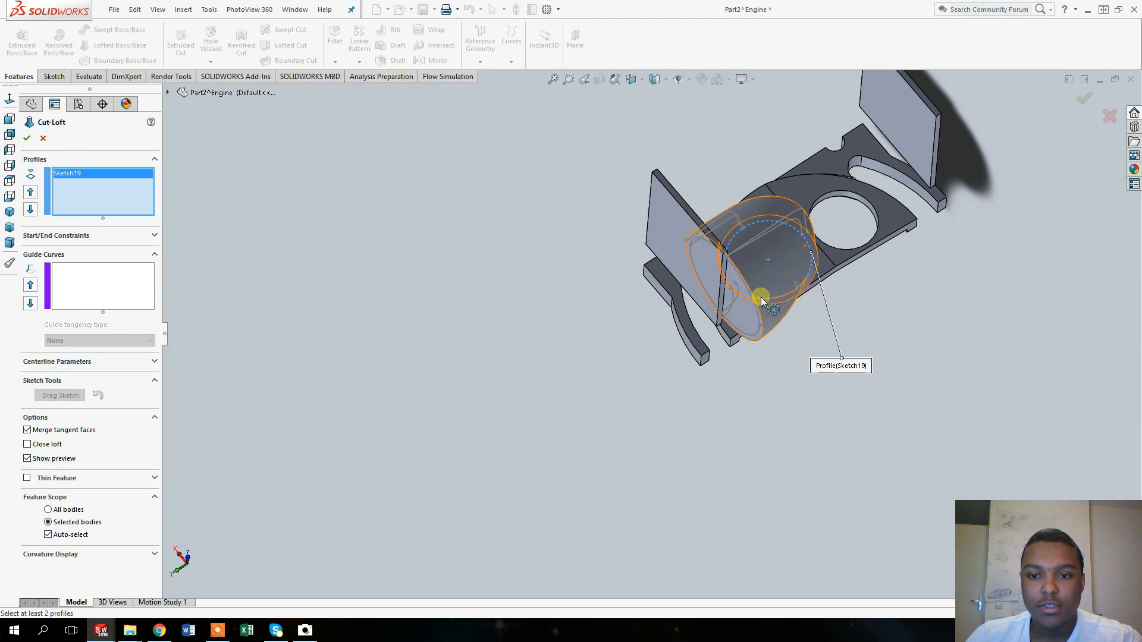
left_click(752, 337)
left_click(111, 289)
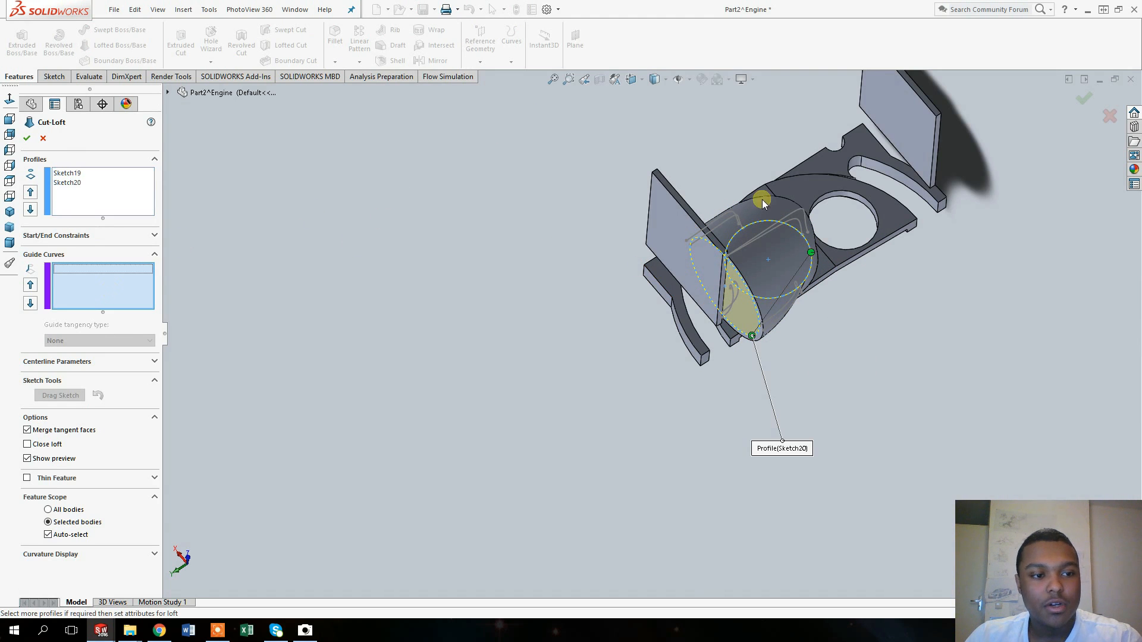
- Add the inner curve of 3DSketch2 along the port's outer bend as the first guide curve of the lofted cut
scroll(789, 227, "up", 2)
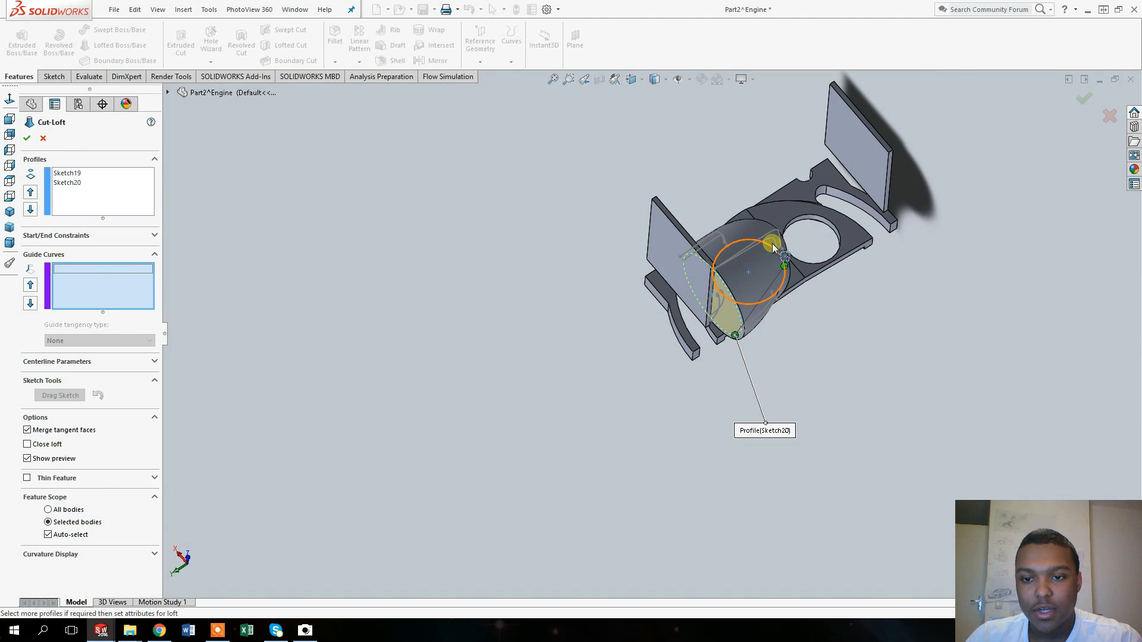
left_click(776, 245)
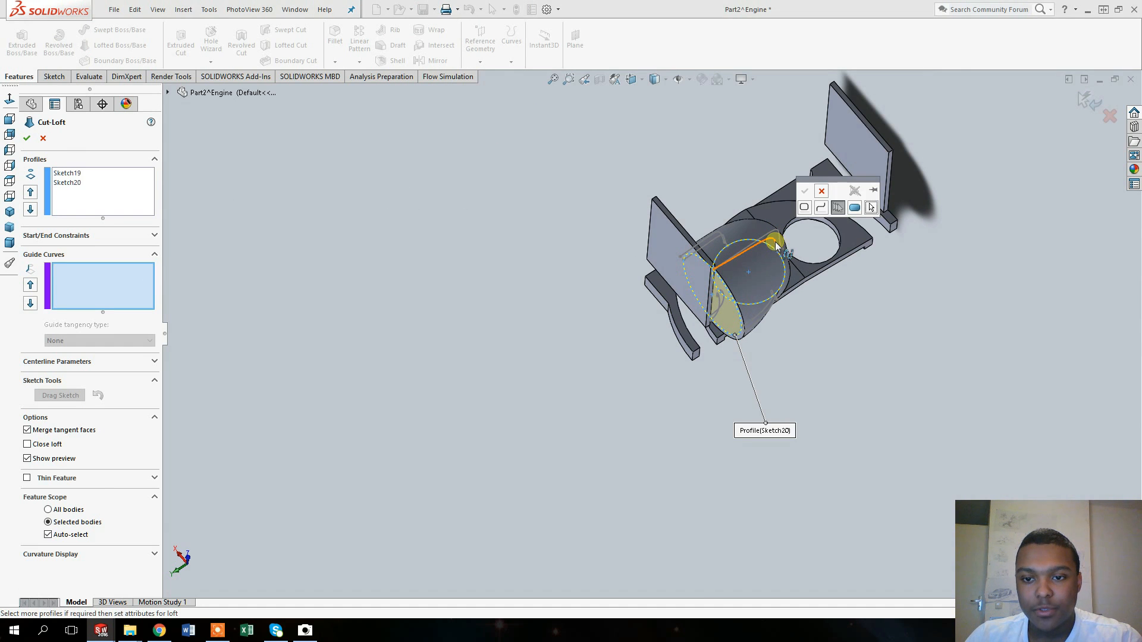
left_click(805, 190)
- Add the 3DSketch2 curve along the port's near side as the second guide curve of the lofted cut
scroll(719, 251, "down", 2)
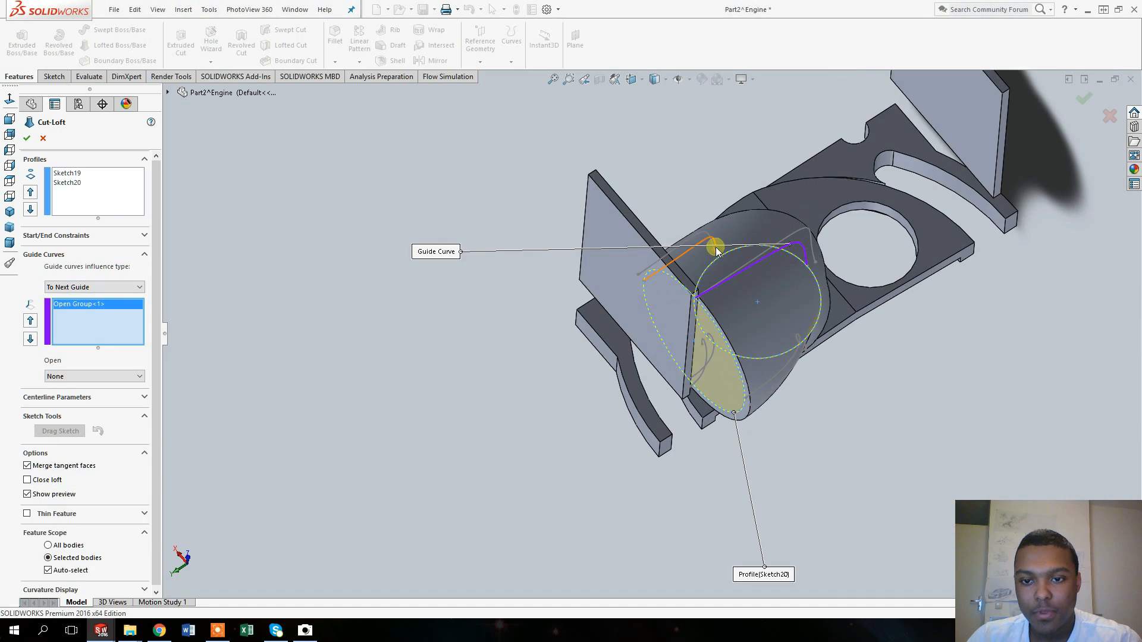
middle_click_drag(772, 309, 729, 214)
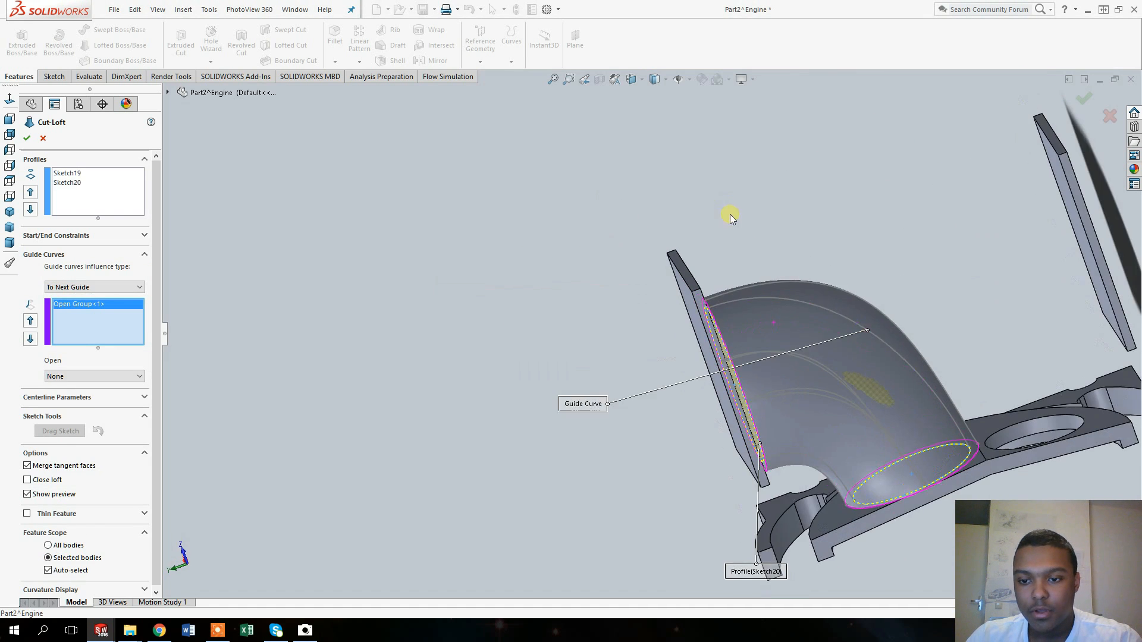
scroll(866, 418, "down", 2)
middle_click_drag(826, 352, 858, 373)
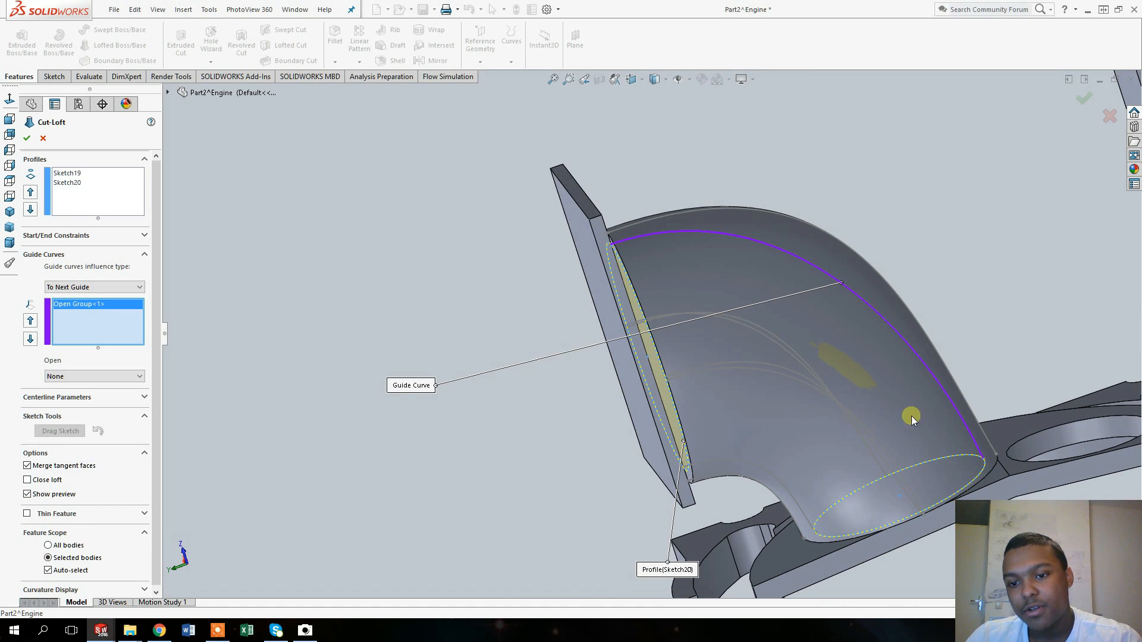
middle_click_drag(754, 302, 829, 320)
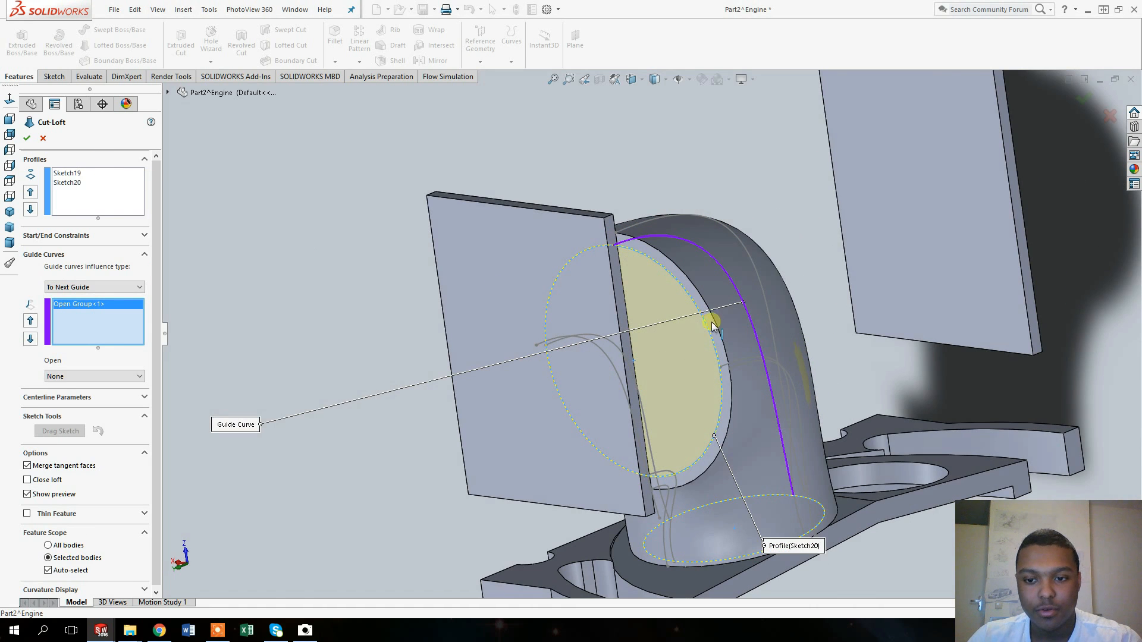
middle_click_drag(770, 351, 810, 354)
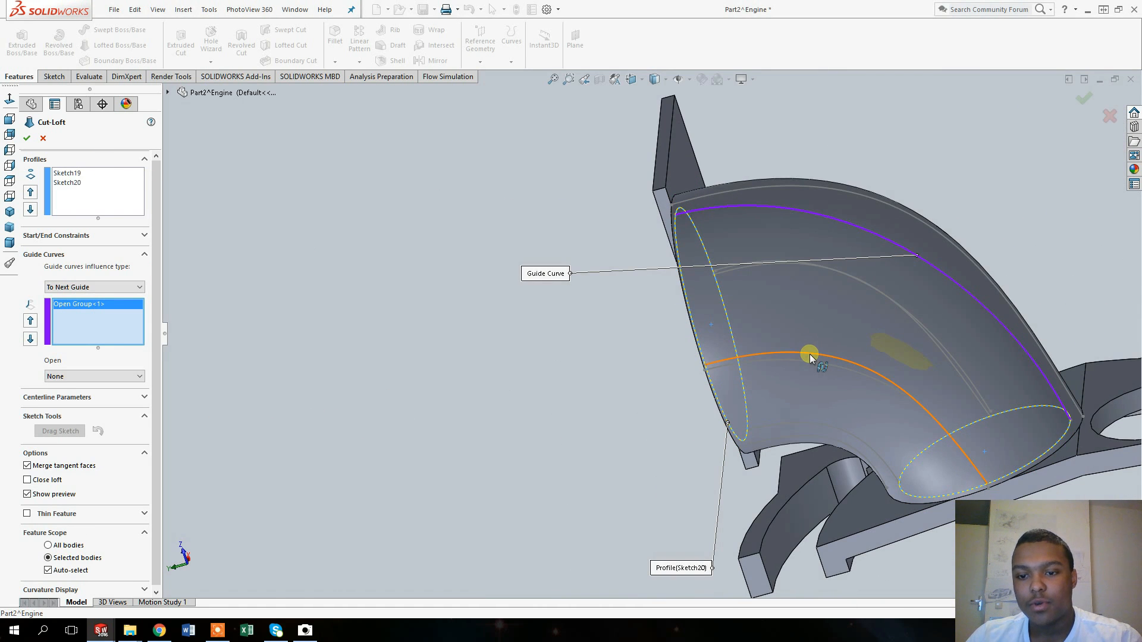
left_click(809, 355)
left_click(842, 391)
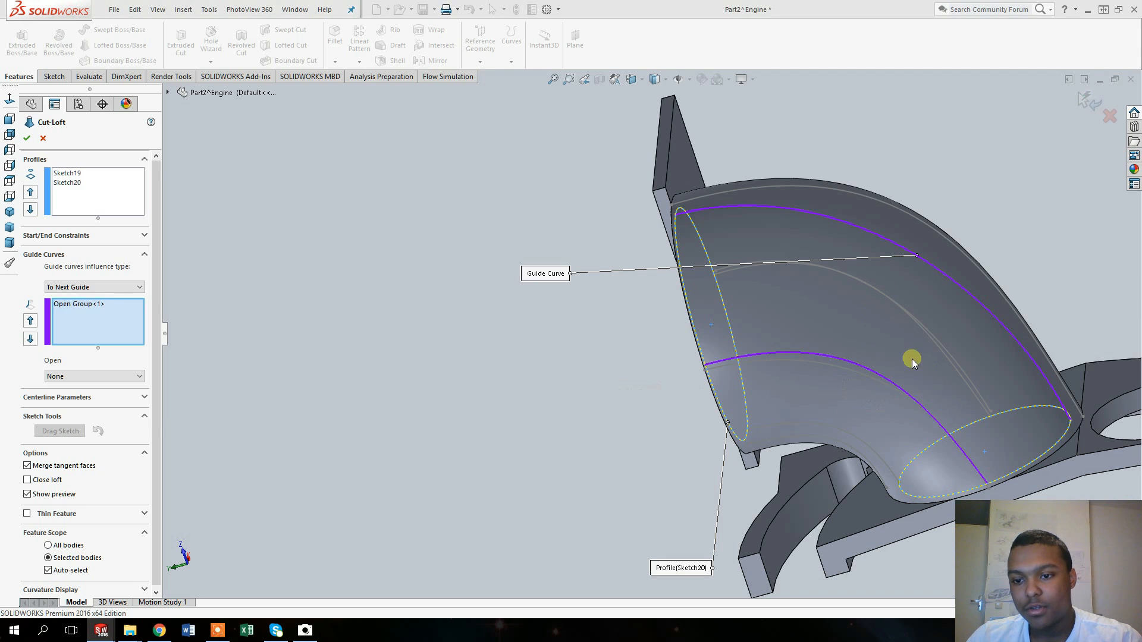
middle_click_drag(778, 213, 827, 218)
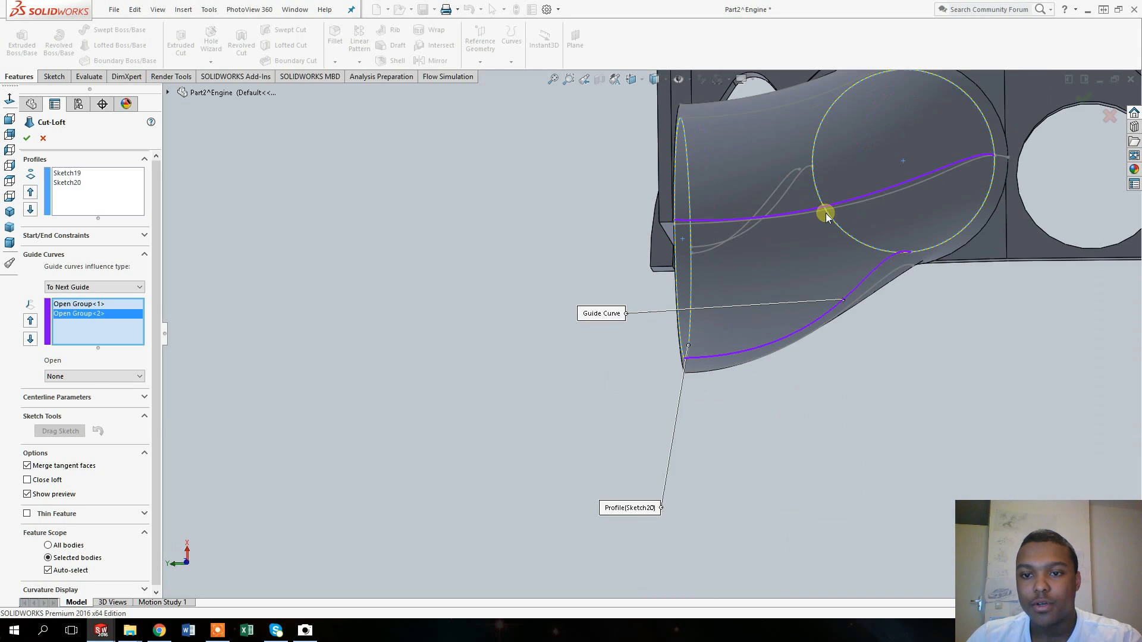
- Add the remaining two inner curves of 3DSketch2 as the third and fourth guide curves and complete the lofted cut
left_click(761, 112)
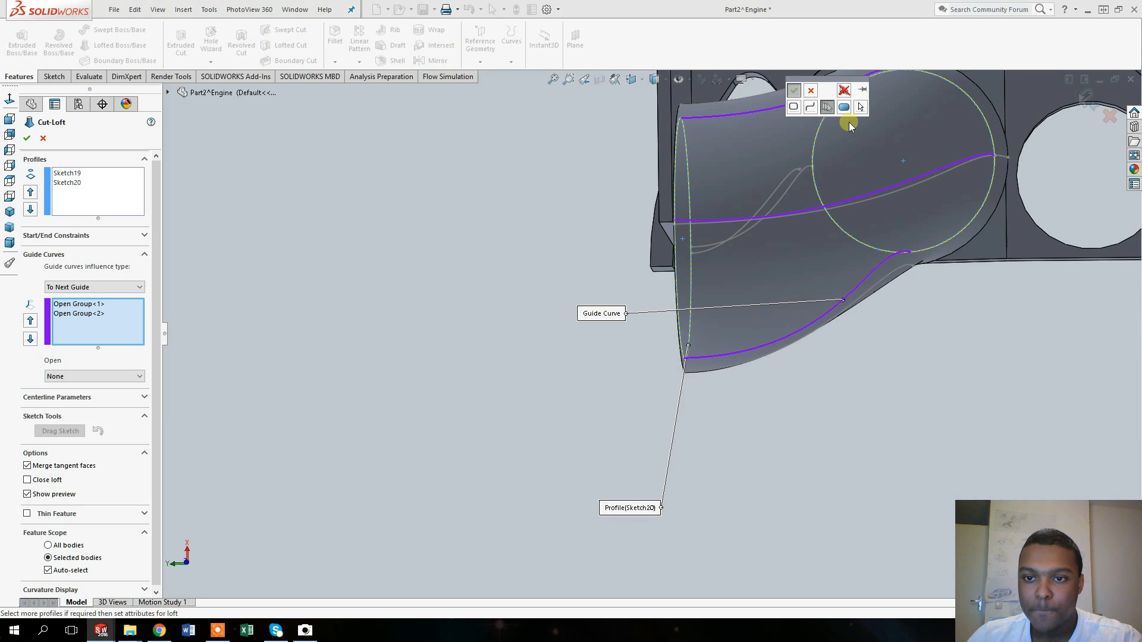
left_click(793, 90)
scroll(844, 198, "up", 1)
middle_click_drag(844, 198, 859, 143)
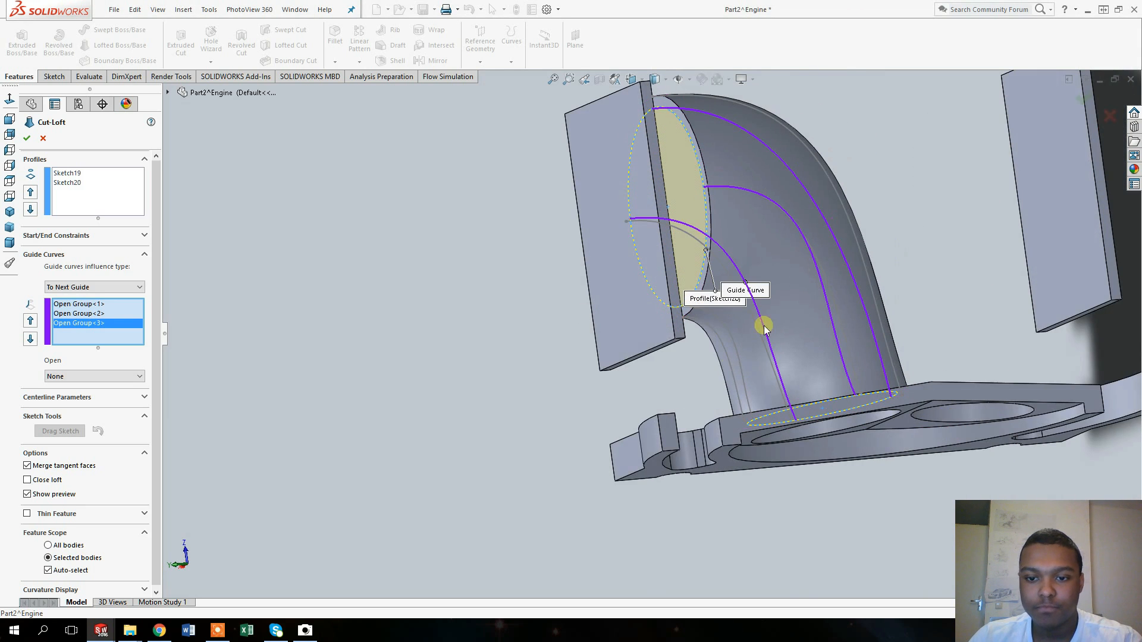
left_click(739, 354)
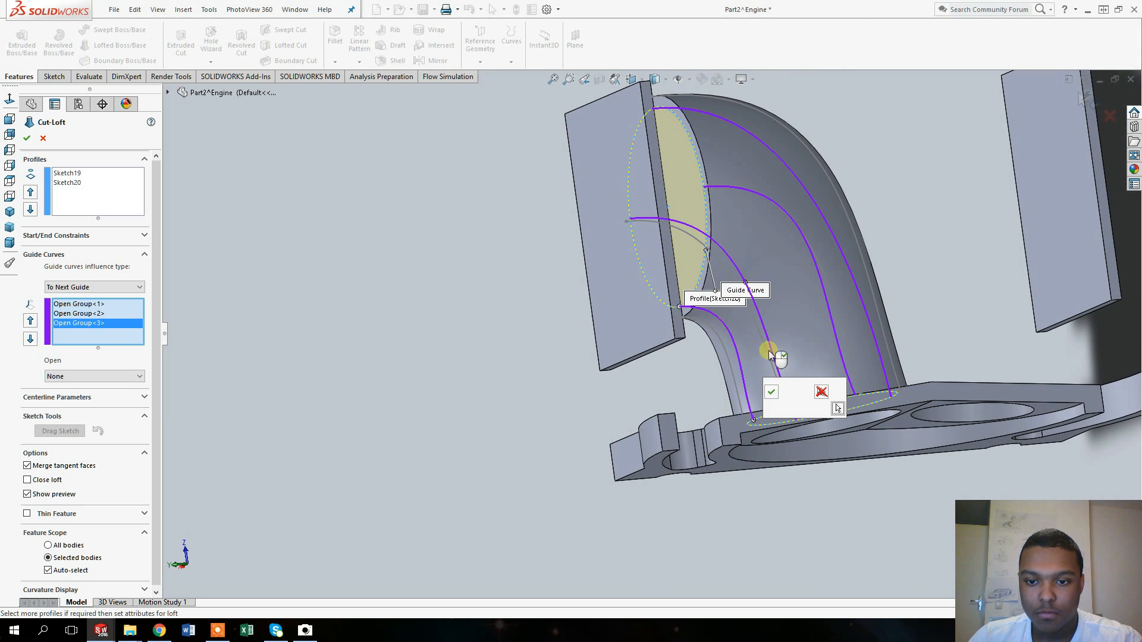
left_click(772, 391)
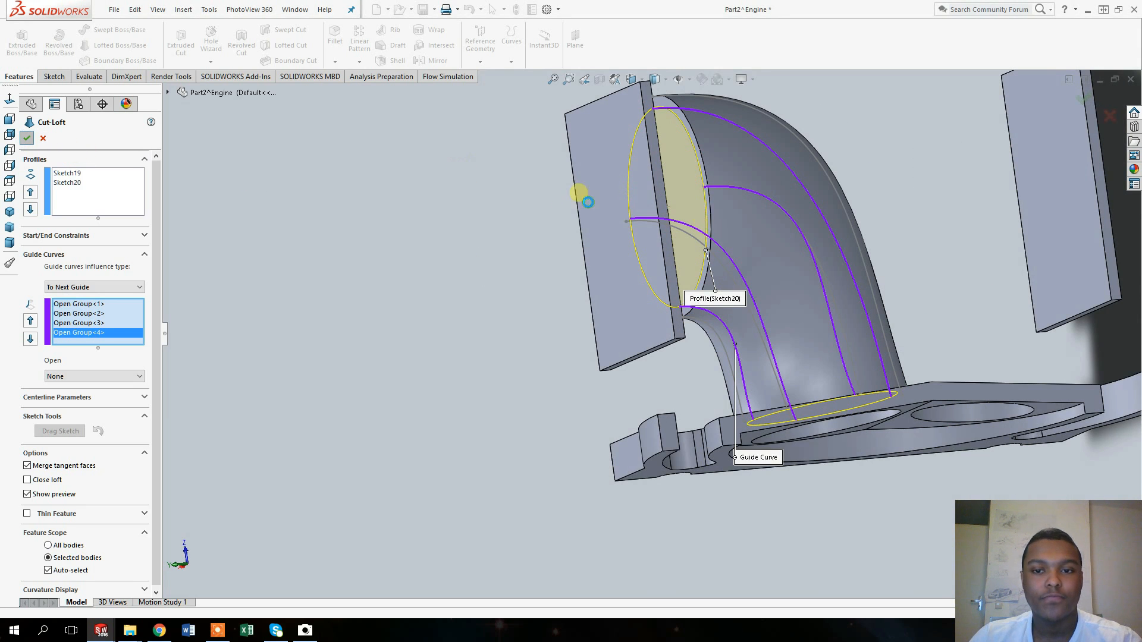
- Cut the port opening through the side plate with a 50 mm blind extruded cut from Sketch22
left_click(78, 500)
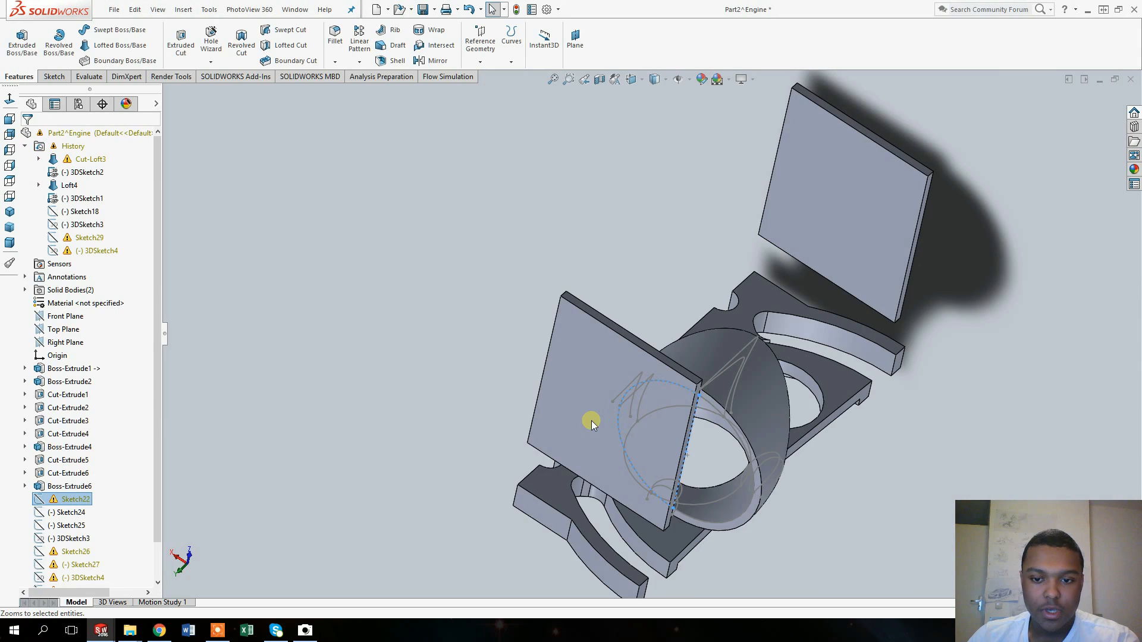
mouse_move(591, 420)
middle_mouse_down()
mouse_move(589, 360)
mouse_move(614, 368)
middle_mouse_up()
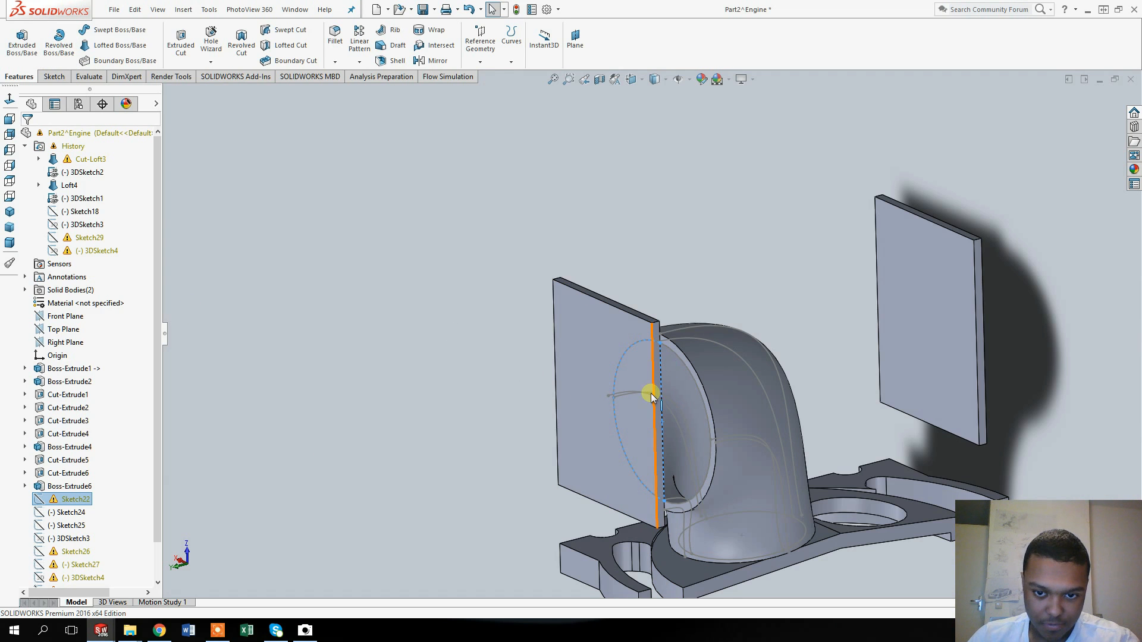
middle_click_drag(632, 382, 515, 409)
middle_click_drag(622, 351, 704, 354)
left_click(71, 499)
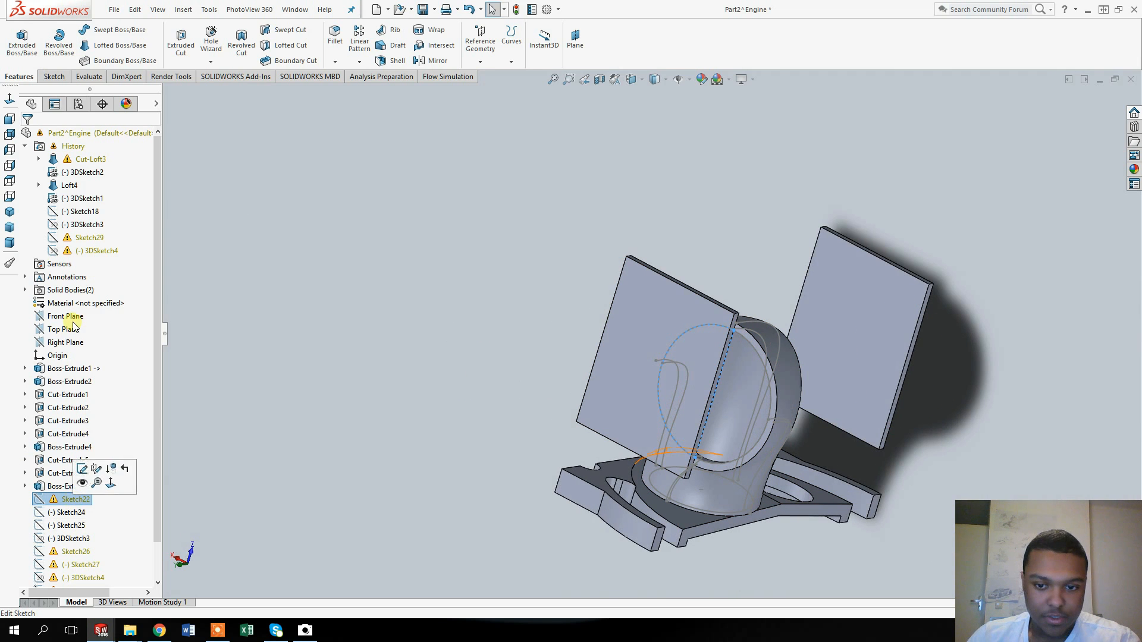
left_click(182, 43)
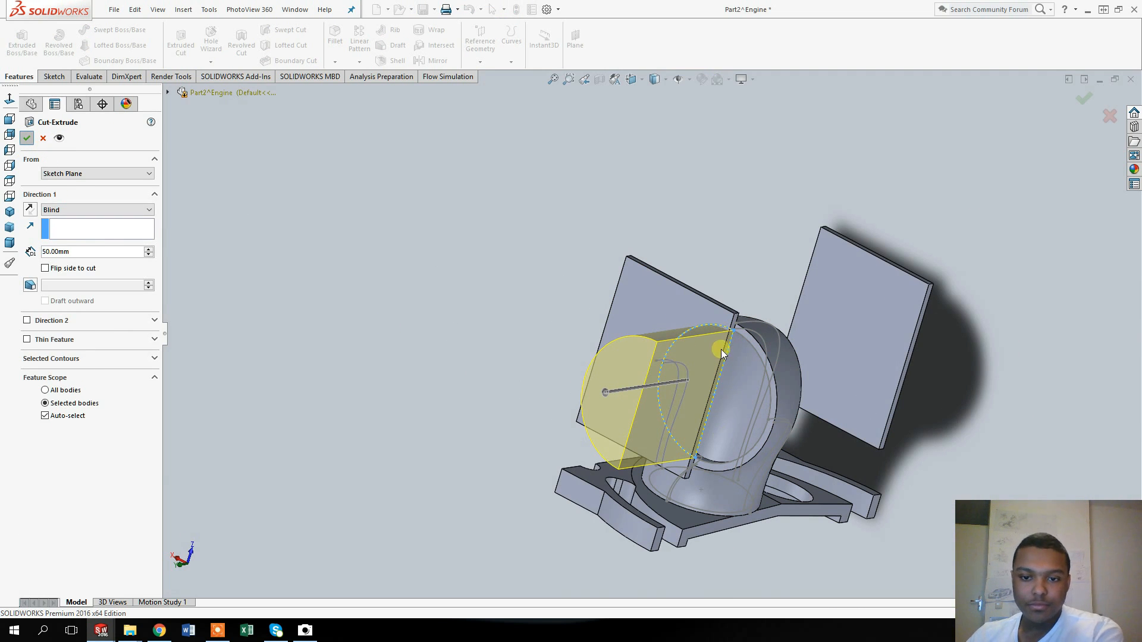
middle_click_drag(706, 357, 524, 348)
left_click(741, 385)
left_click(523, 348)
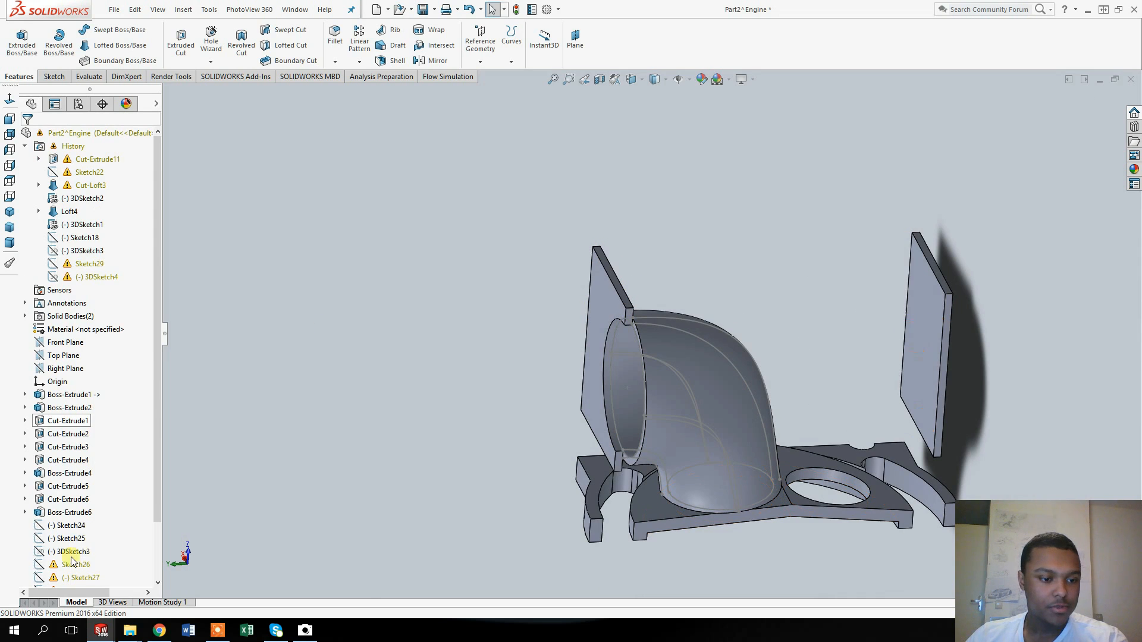
- Show Sketch24, Sketch25 and 3DSketch3, the profile circles and guide curves of the second port
left_click_drag(61, 552, 60, 553)
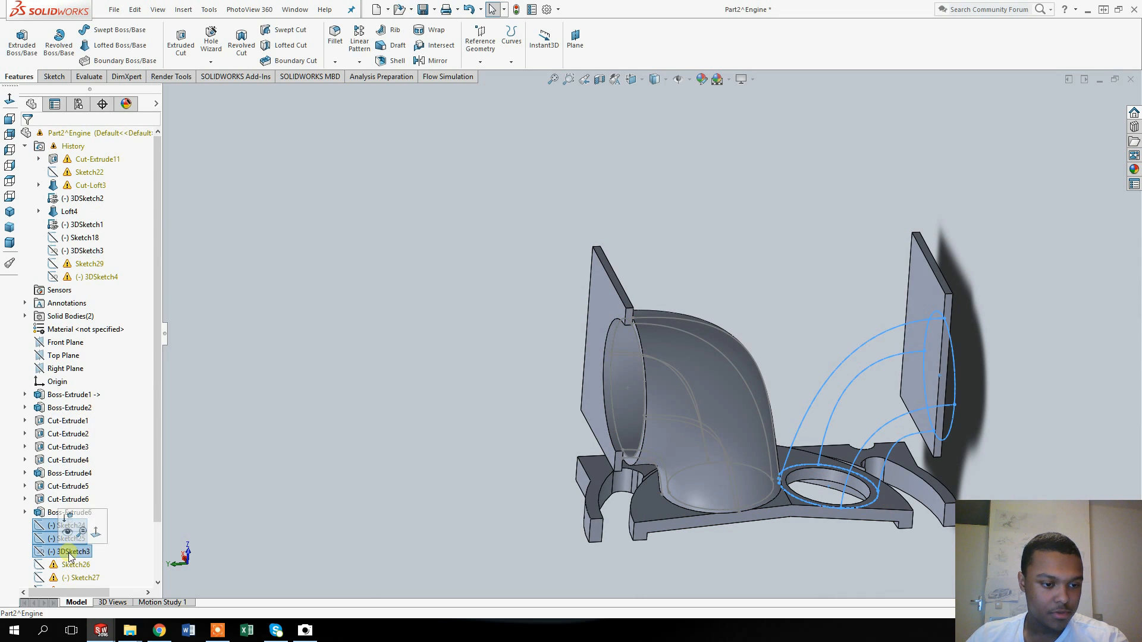
left_click(551, 377)
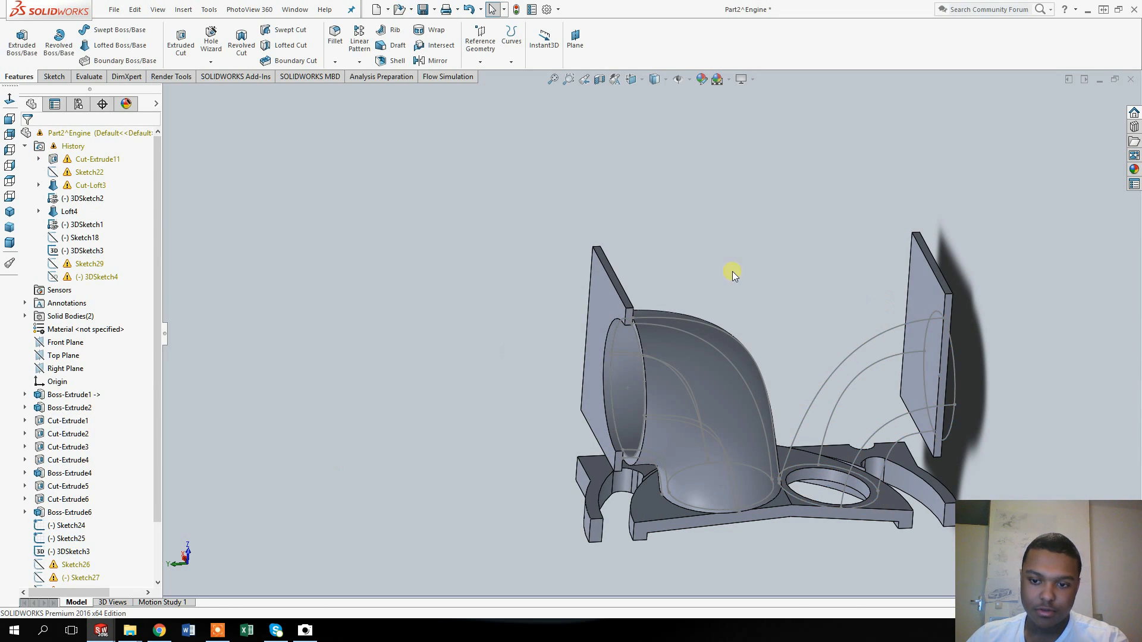
mouse_move(943, 256)
middle_mouse_down()
mouse_move(923, 309)
mouse_move(953, 340)
middle_mouse_up()
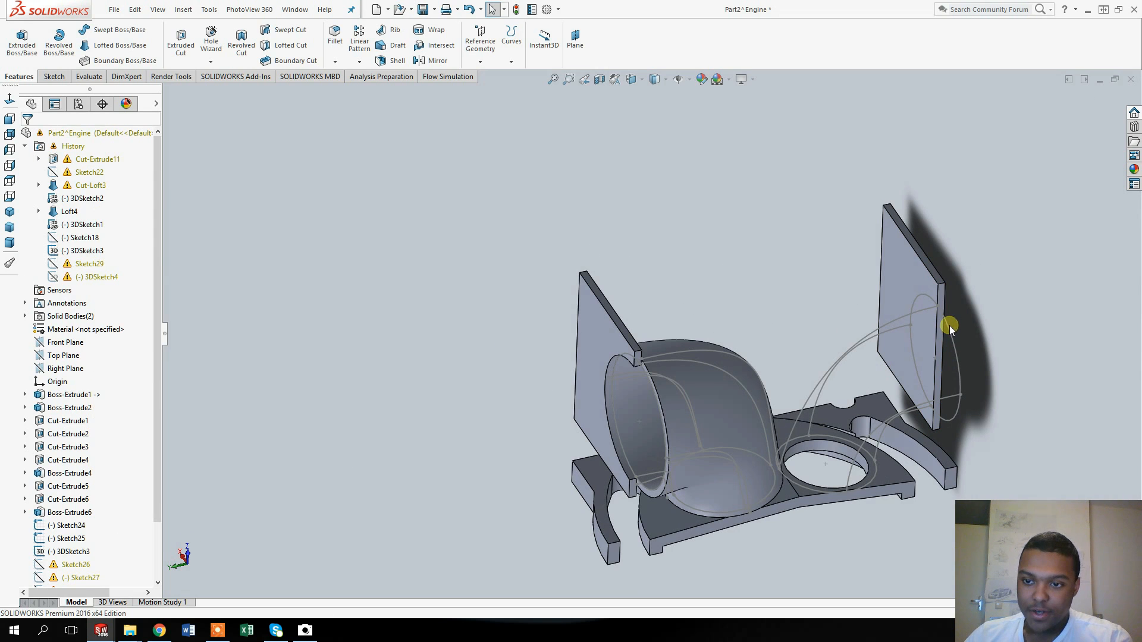
- Examine how the second port's circles and guide curves run between the valve opening and the side plate
left_click(925, 298)
middle_click_drag(926, 297, 905, 408)
left_click(908, 399)
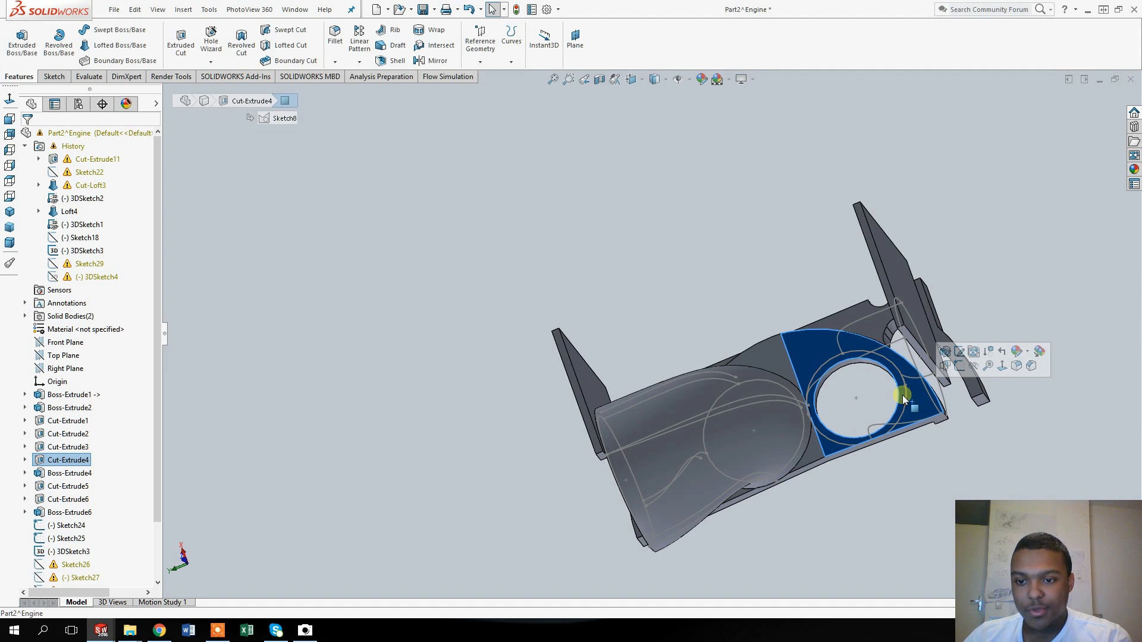
left_click(881, 367)
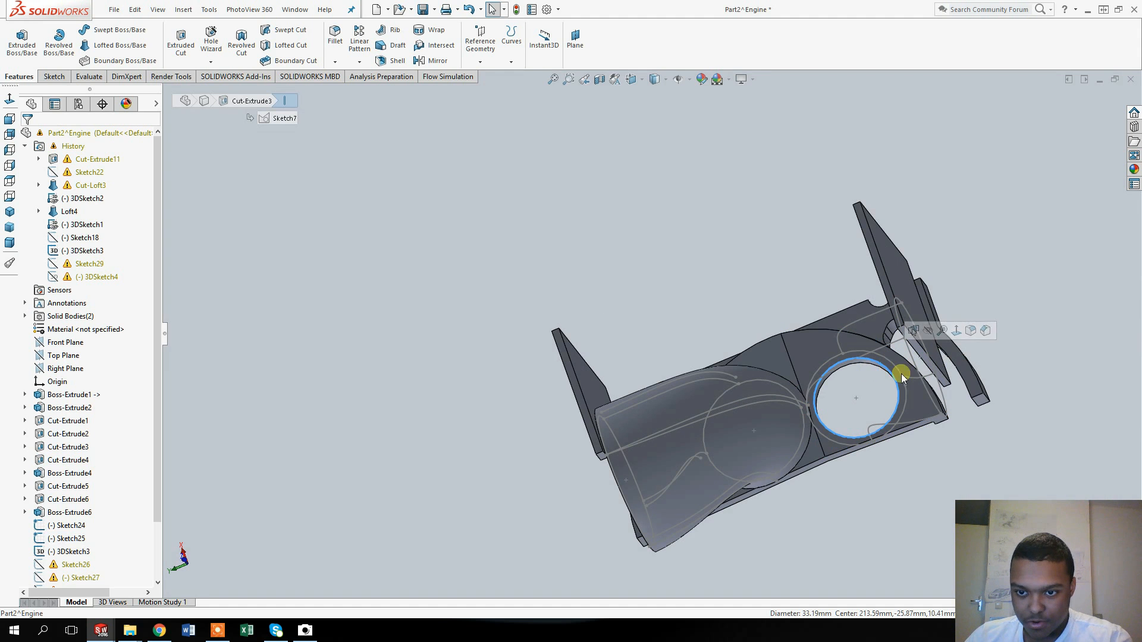
middle_click_drag(880, 401, 916, 398)
left_click(897, 484)
middle_click_drag(777, 275, 873, 294)
left_click(860, 283)
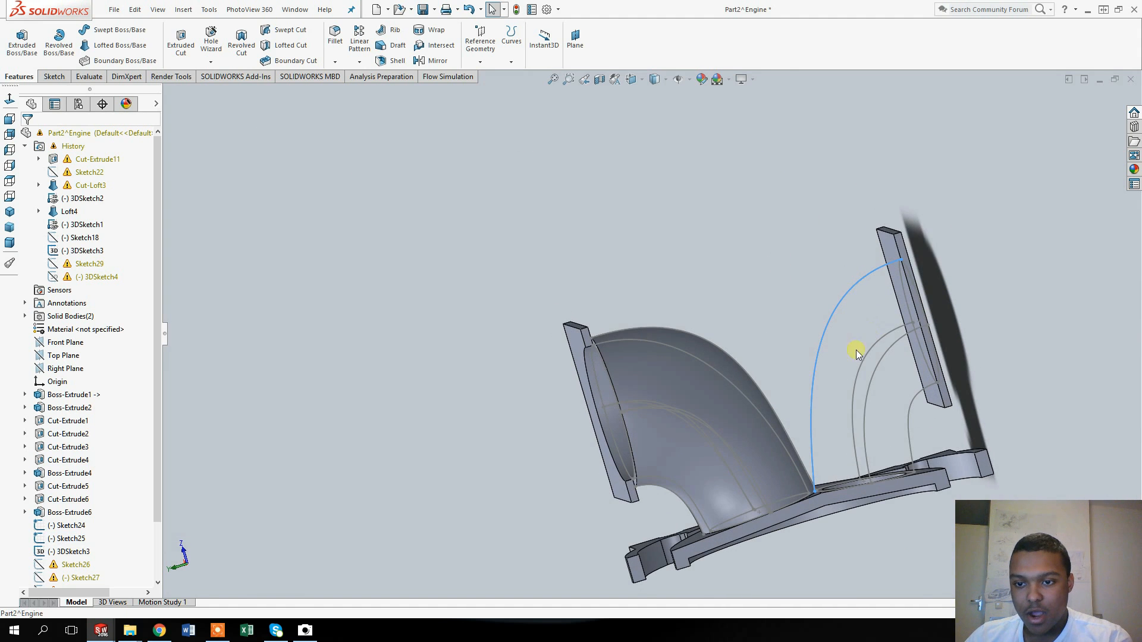
left_click(720, 286)
mouse_move(765, 315)
middle_mouse_down()
mouse_move(781, 330)
mouse_move(806, 491)
mouse_move(791, 470)
middle_mouse_up()
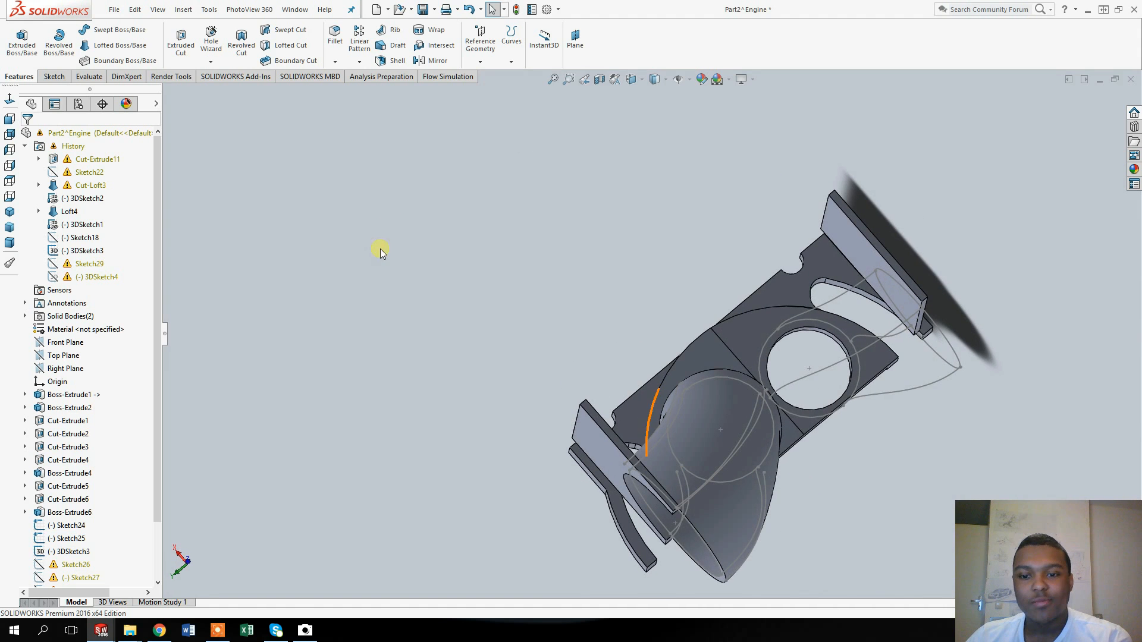
- Start a Loft for the second port with the outer circles Sketch24 and Sketch25 as profiles
left_click(804, 416)
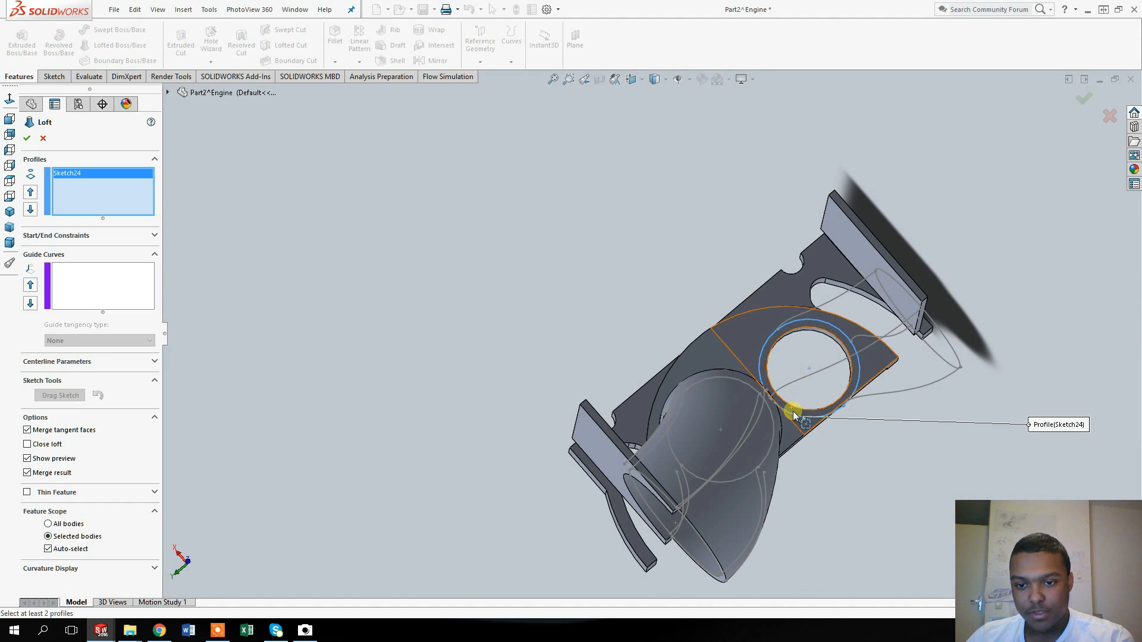
left_click(891, 298)
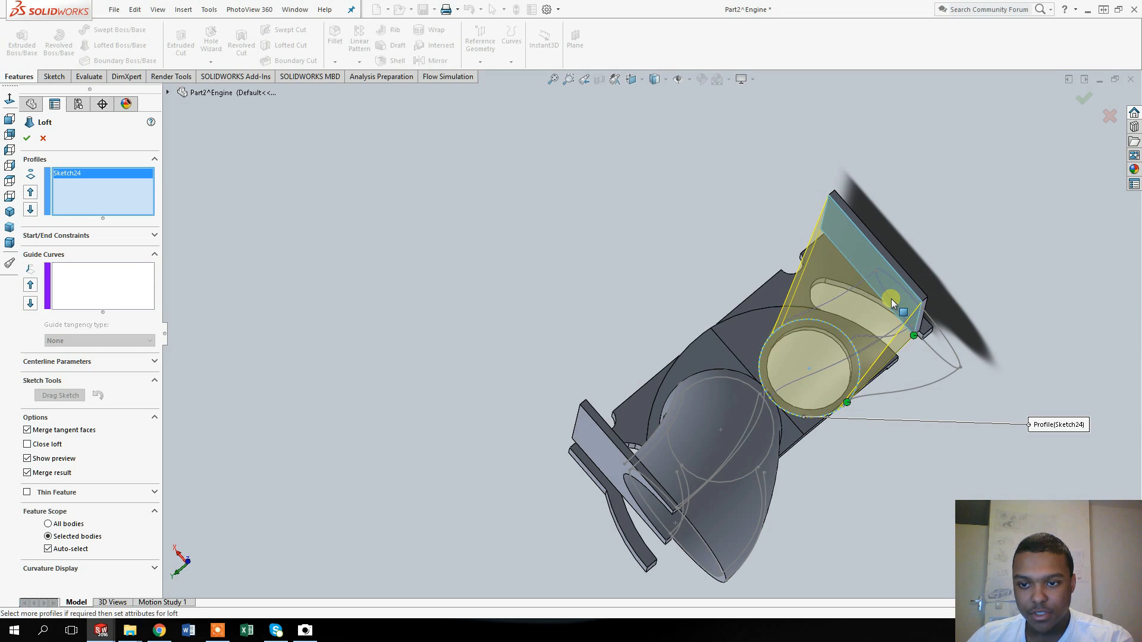
left_click(891, 302)
left_click(885, 295)
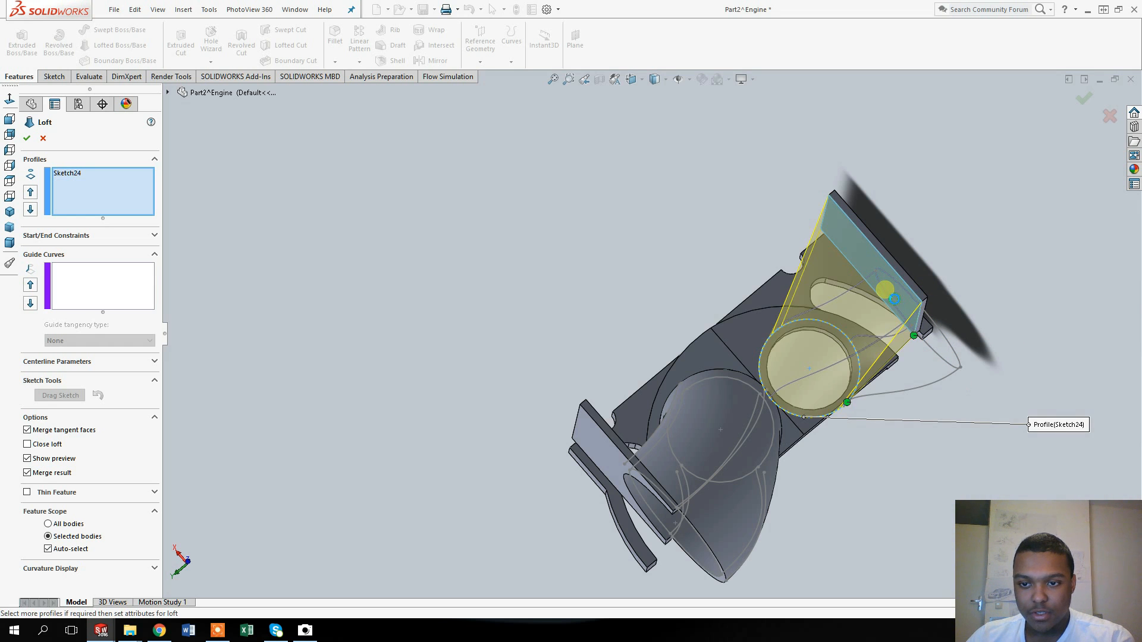
left_click(885, 291)
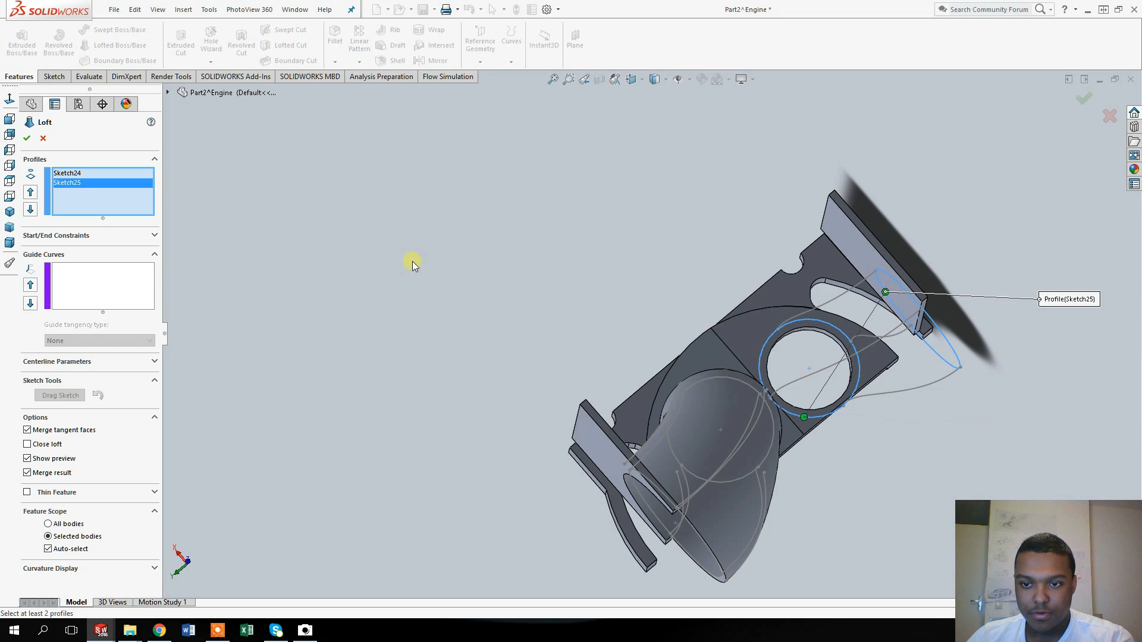
- Add two 3DSketch3 curves, on the port's far side and along its outer bend, as the loft's first guide curves
left_click(79, 292)
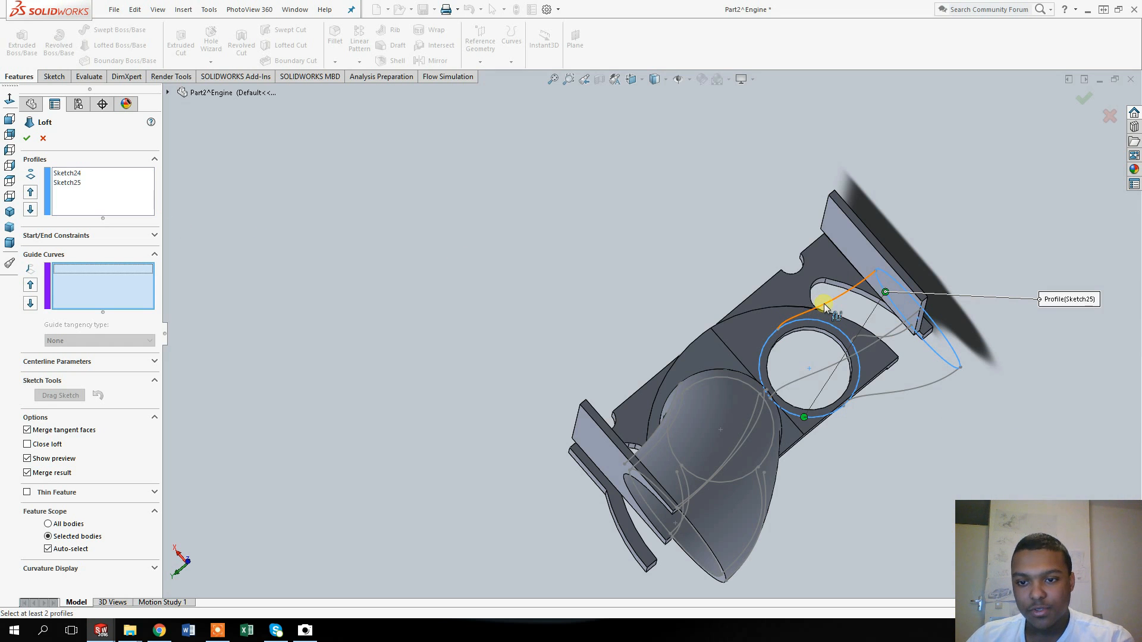
left_click(823, 303)
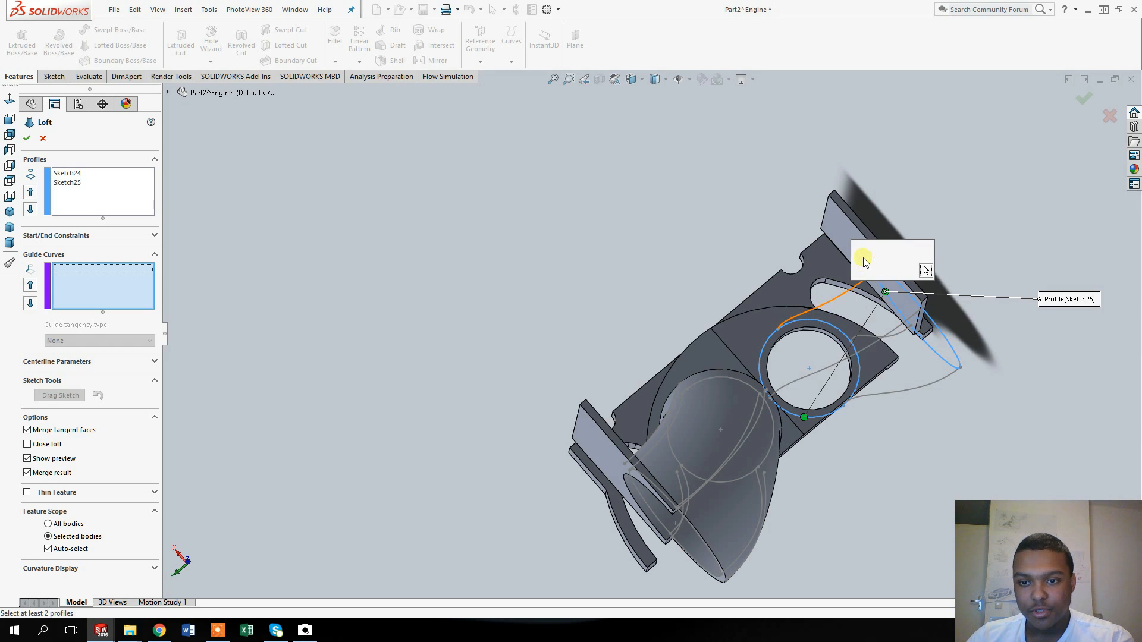
left_click(825, 302)
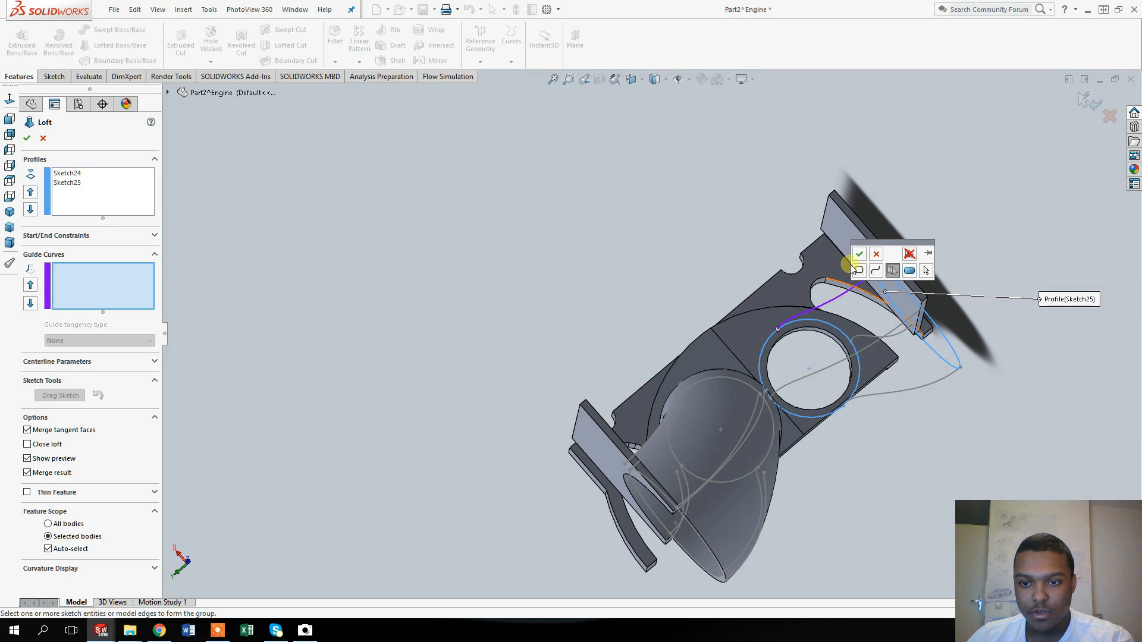
right_click(879, 341)
left_click(879, 341)
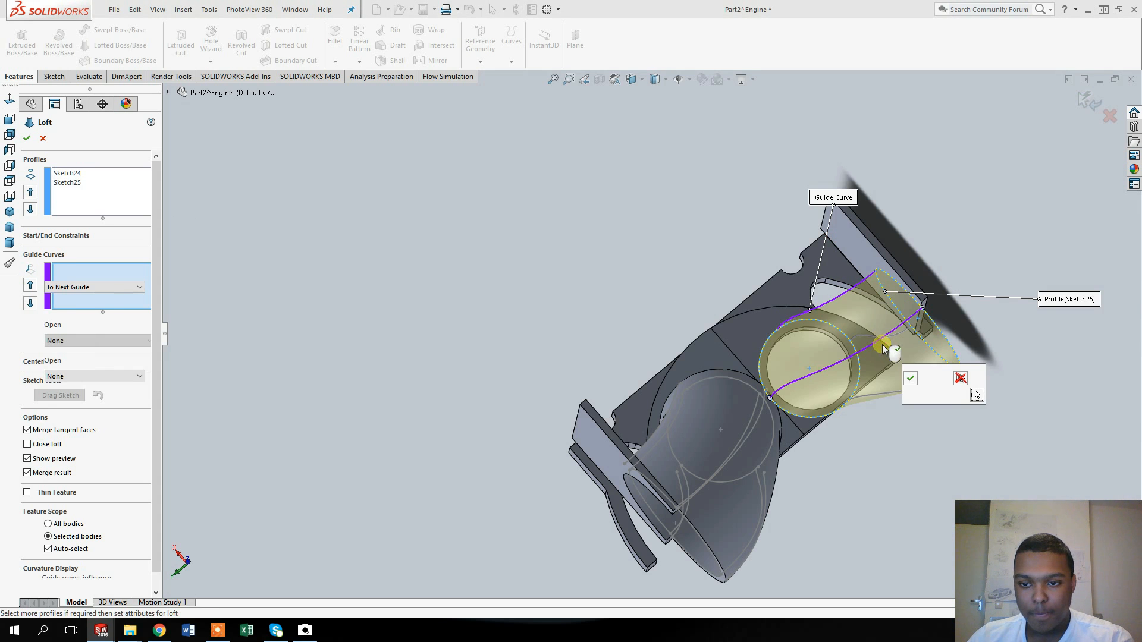
left_click(880, 340)
left_click(911, 379)
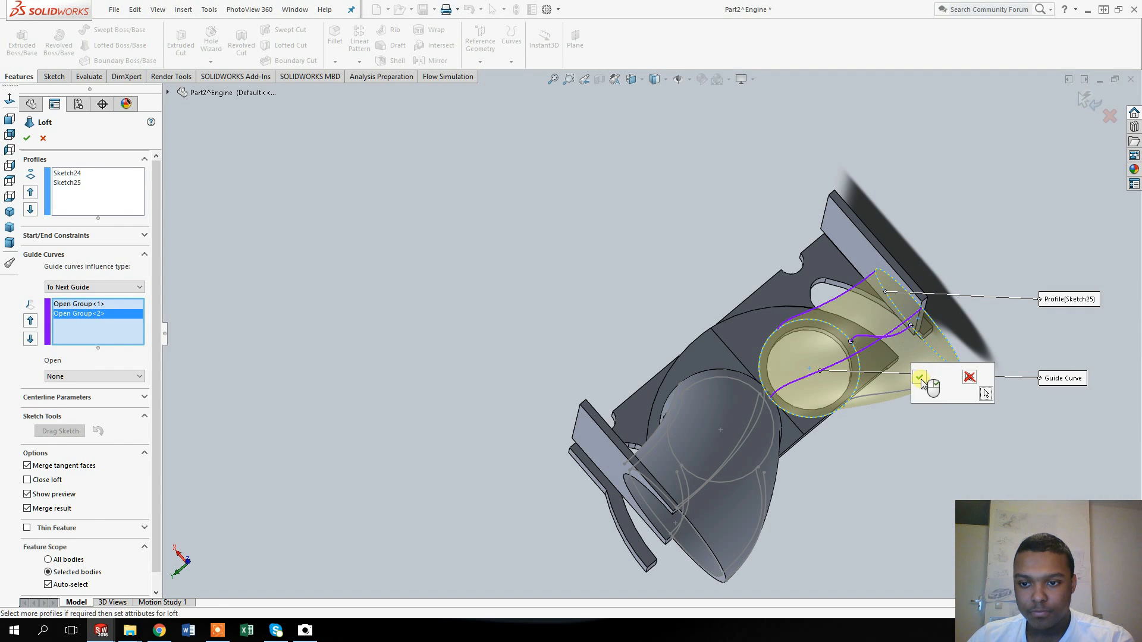
- Add the remaining 3DSketch3 curves as the third and fourth guide curves and complete the second port's loft
left_click(901, 392)
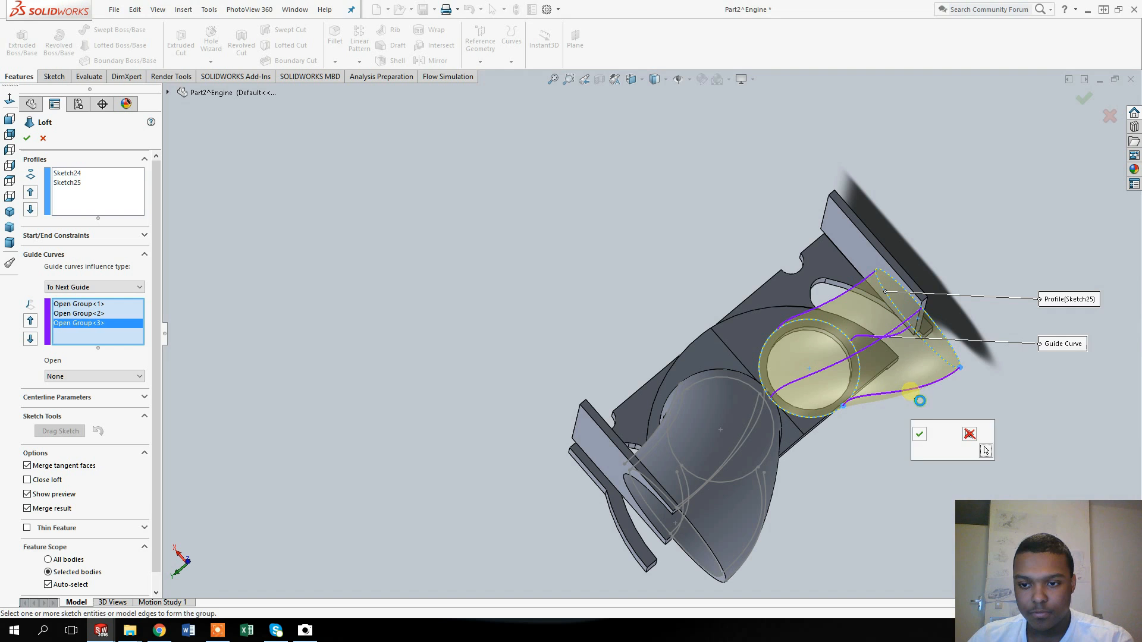
left_click(920, 434)
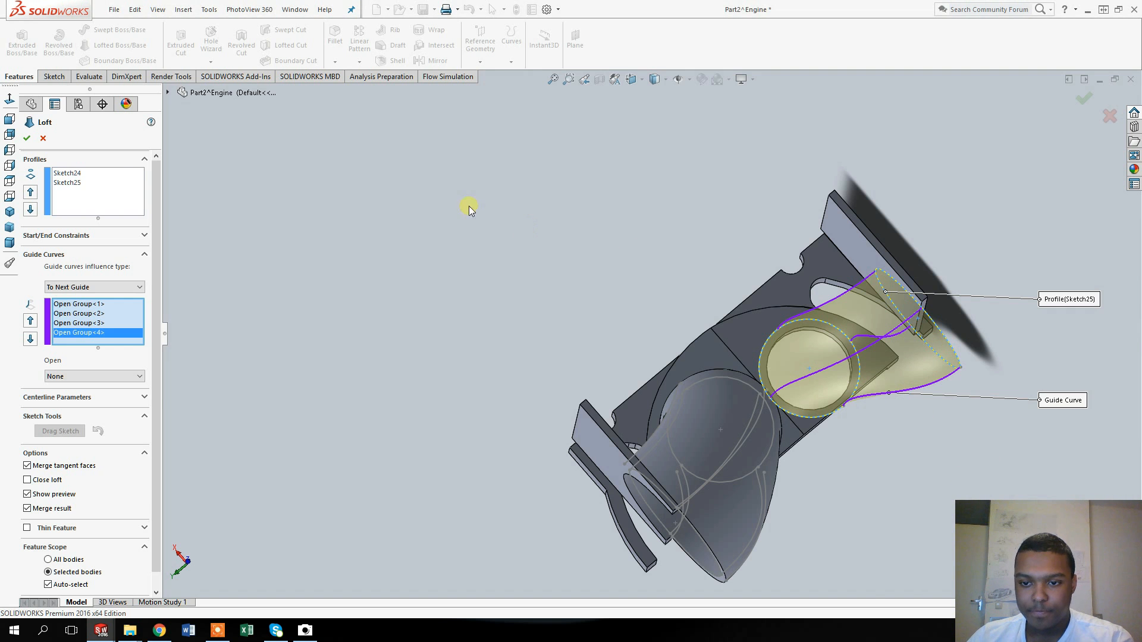
left_click(26, 139)
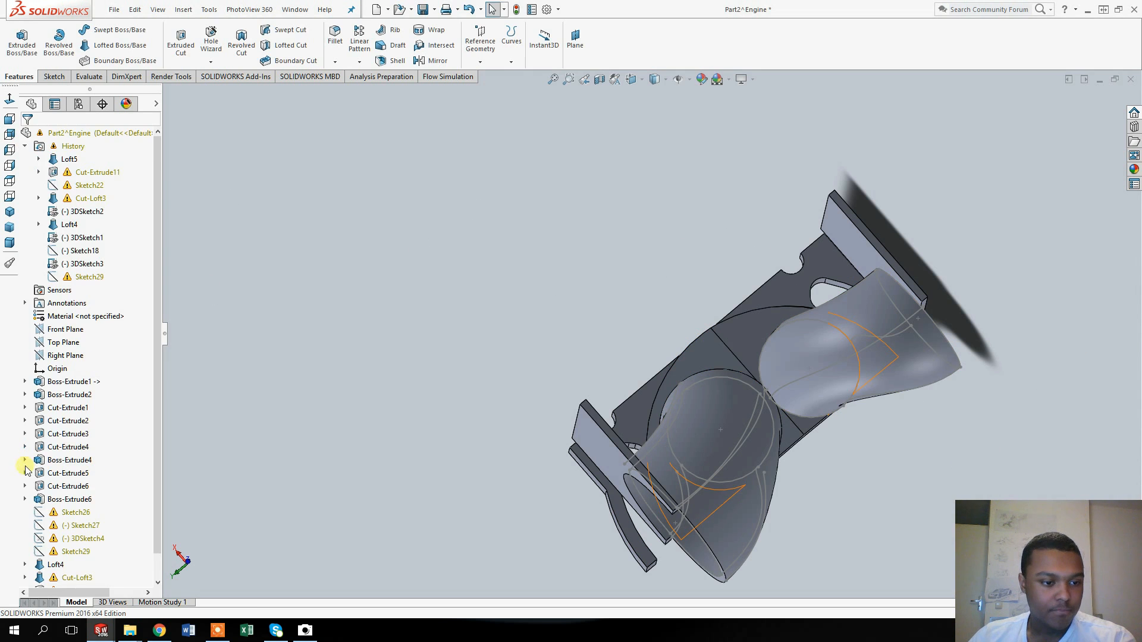
- Show Sketch26, Sketch27 and 3DSketch4, the inner circles and guide curves of the second port
middle_click_drag(761, 427, 854, 400)
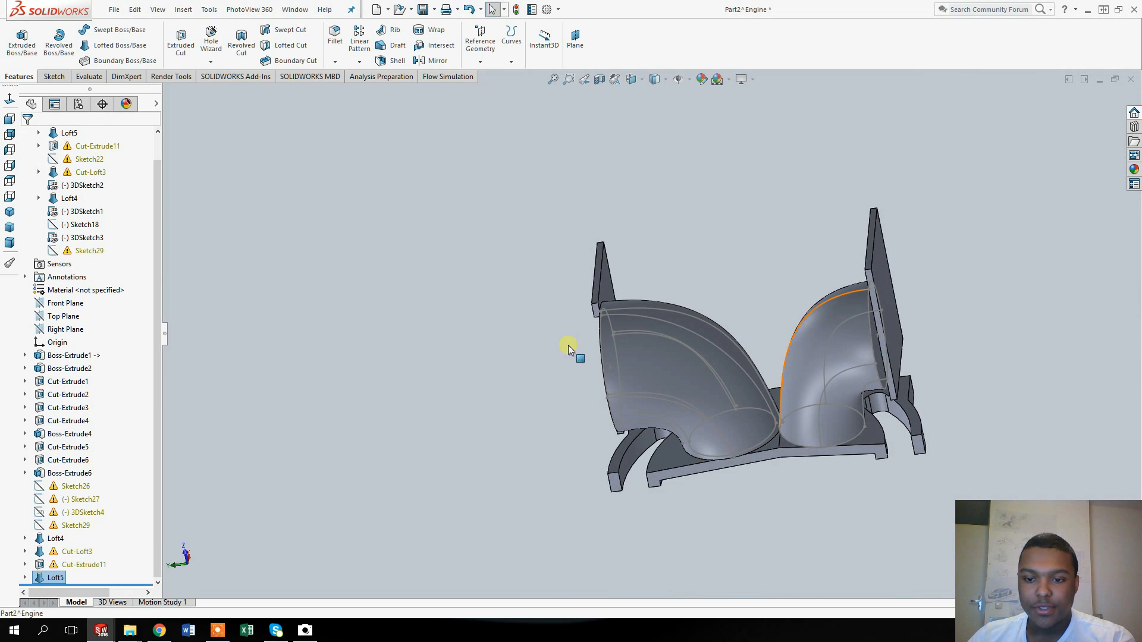
left_click_drag(105, 484, 52, 512)
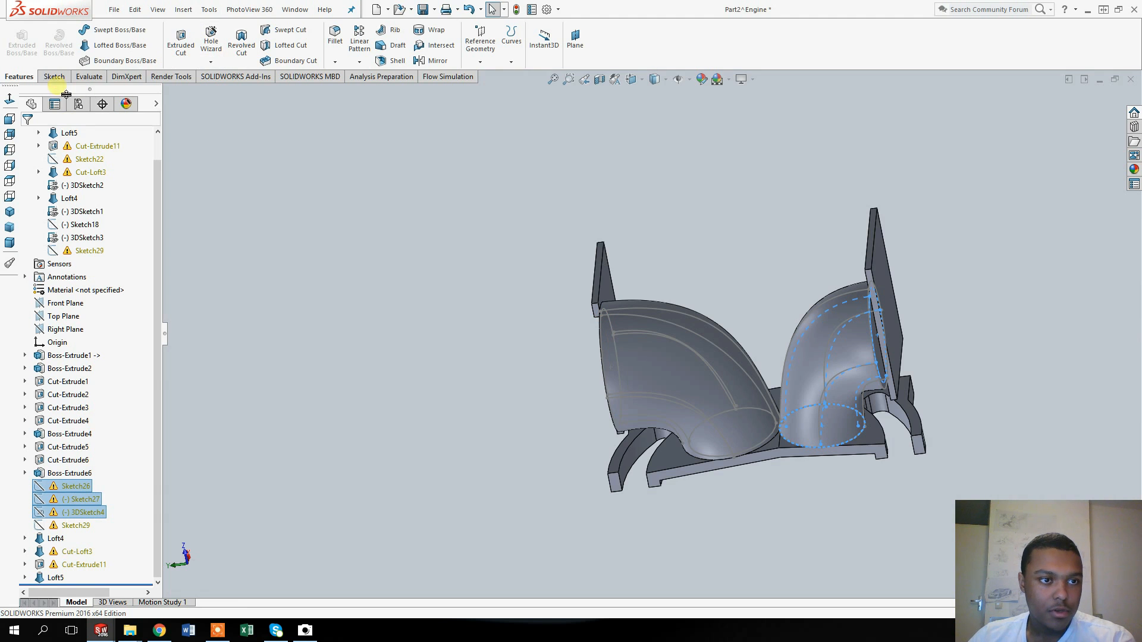
right_click(65, 511)
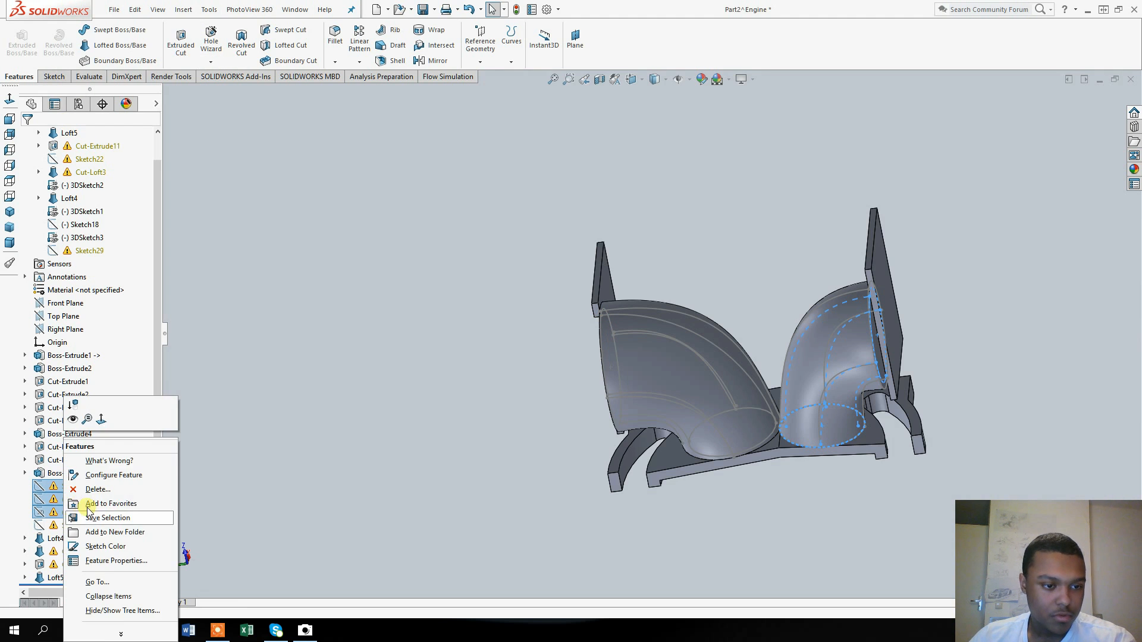
left_click(70, 417)
left_click(379, 358)
- Create a sketch on the second port's closed end face inside the valve opening and convert the face's circular outline into it
middle_click_drag(683, 357, 717, 454)
scroll(838, 377, "down", 3)
left_click(817, 203)
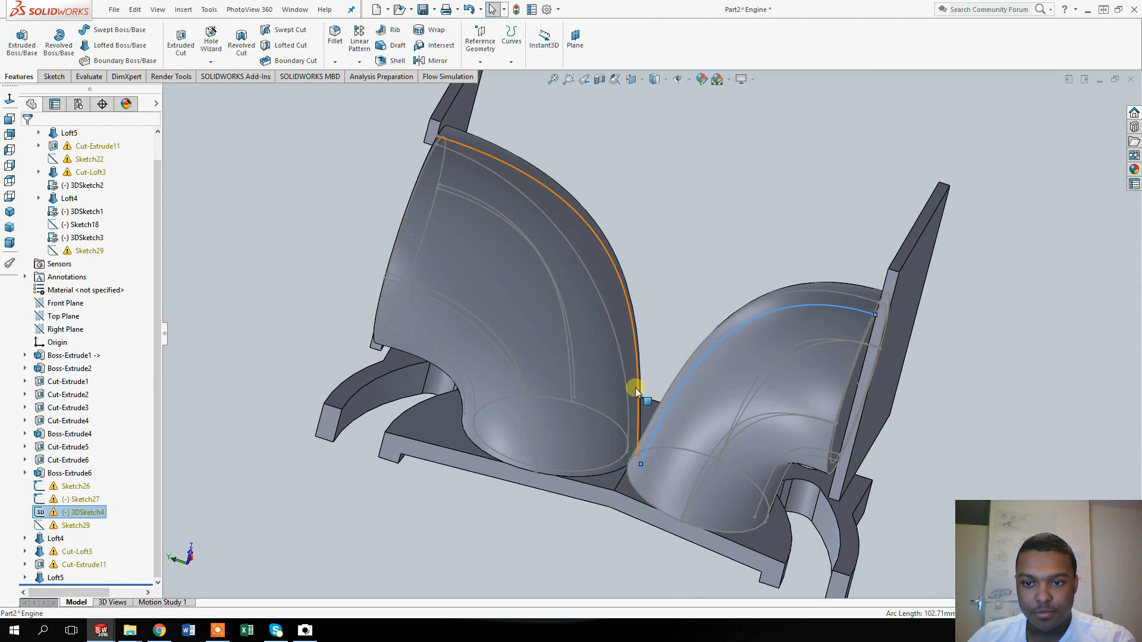
middle_click_drag(797, 344, 811, 220)
left_click(556, 266)
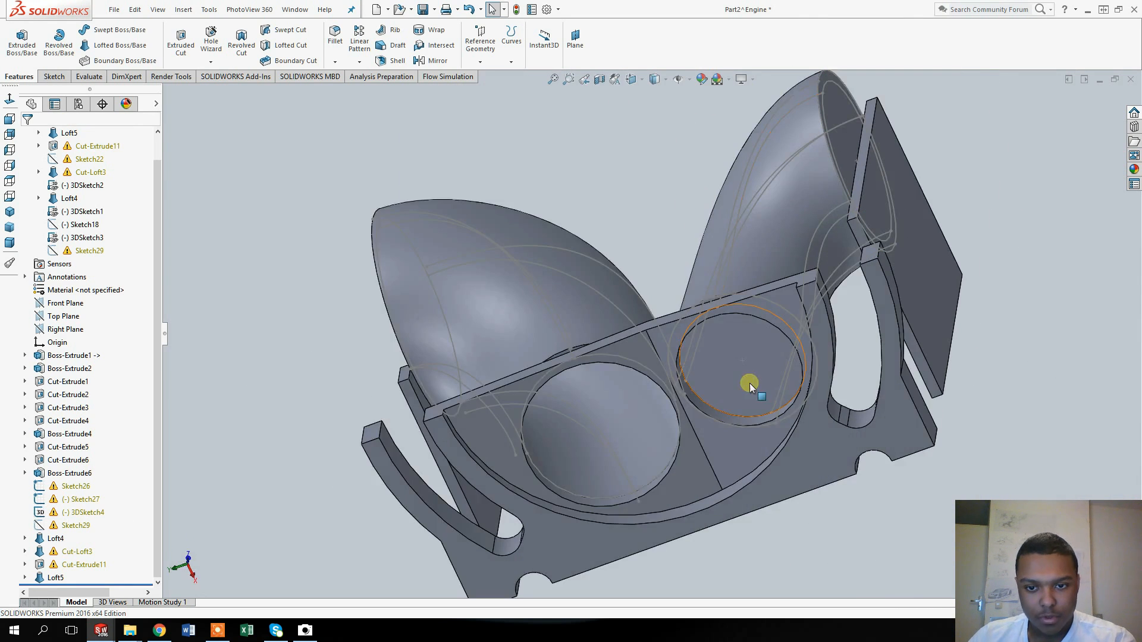
left_click(741, 363)
left_click(181, 42)
left_click(196, 41)
left_click(16, 42)
left_click(18, 76)
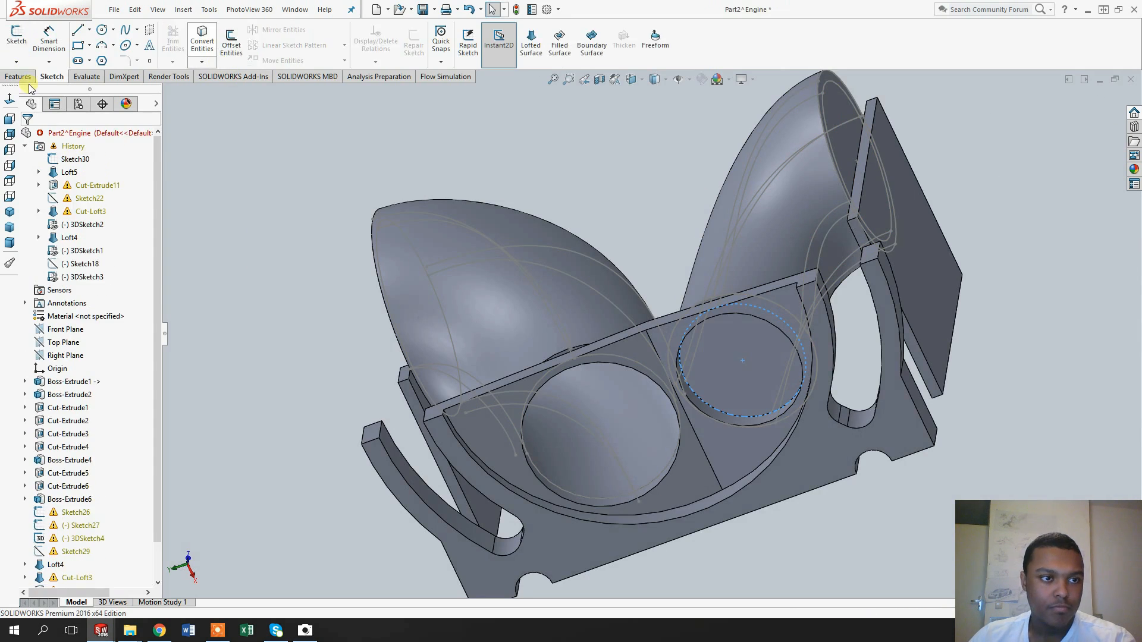
- Start a Lofted Cut through the second port with Sketch30 and Sketch27 as profiles and one 3DSketch4 curve as first guide
left_click(290, 45)
left_click(835, 132)
left_click(103, 285)
left_click(744, 189)
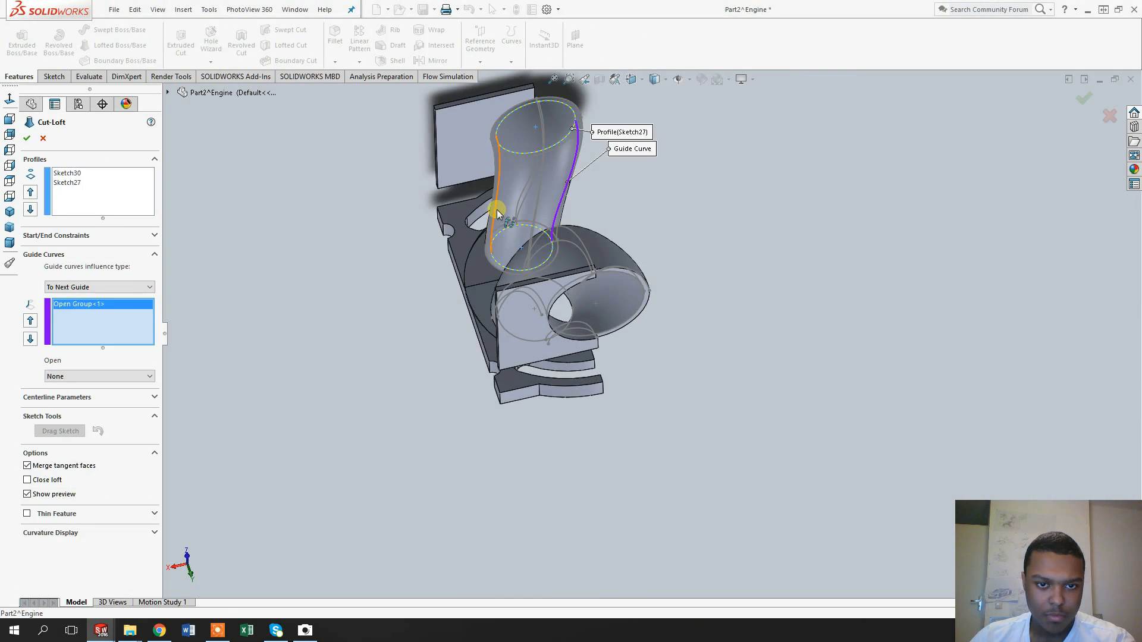
- Add the opposite 3DSketch4 curve as the second guide curve of the second port's Lofted Cut
middle_click_drag(576, 186, 521, 208)
scroll(498, 332, "up", 3)
left_click(489, 324)
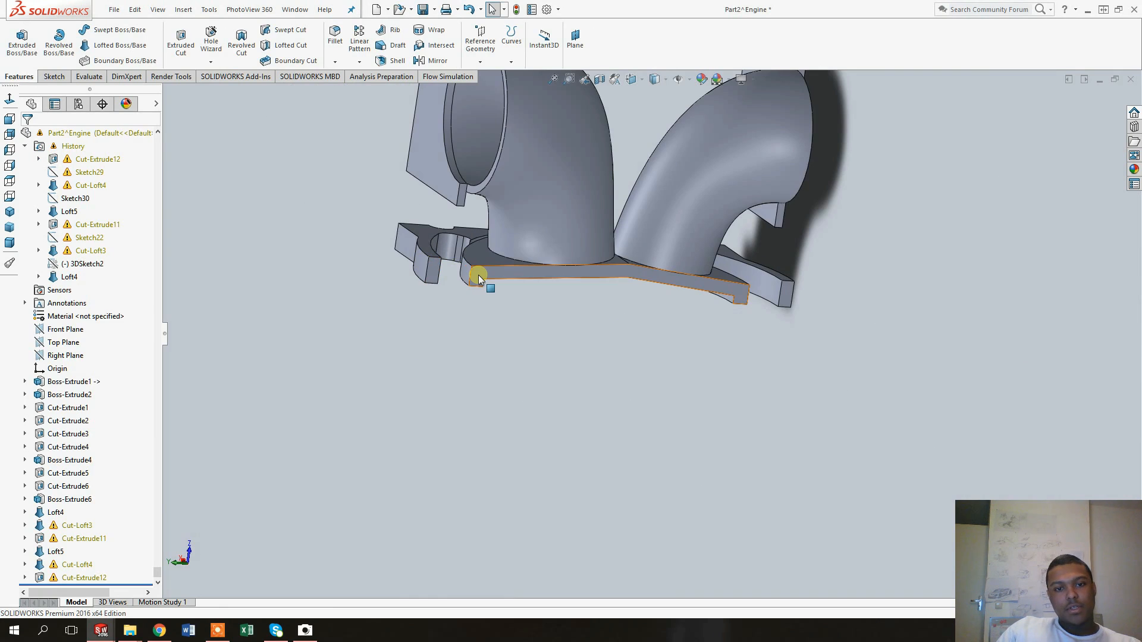
- Sketch a corner rectangle about 263 by 192 mm on the base plate's narrow cut face, enclosing both ports and side plates
left_click(478, 275)
scroll(394, 277, "down", 3)
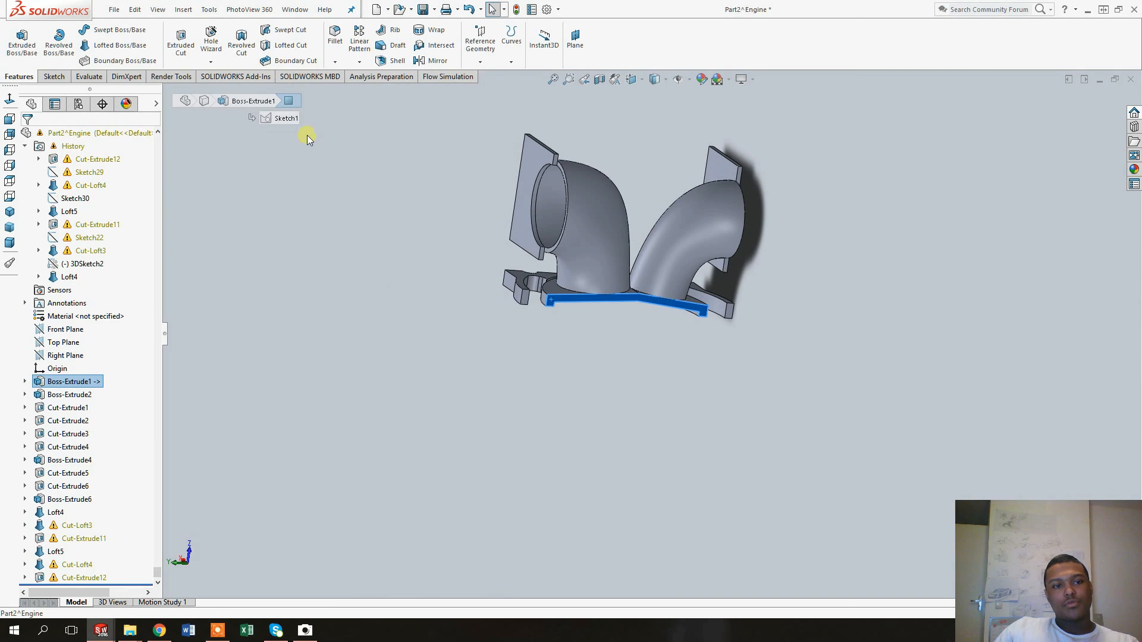
left_click(178, 45)
left_click(78, 45)
left_click(480, 97)
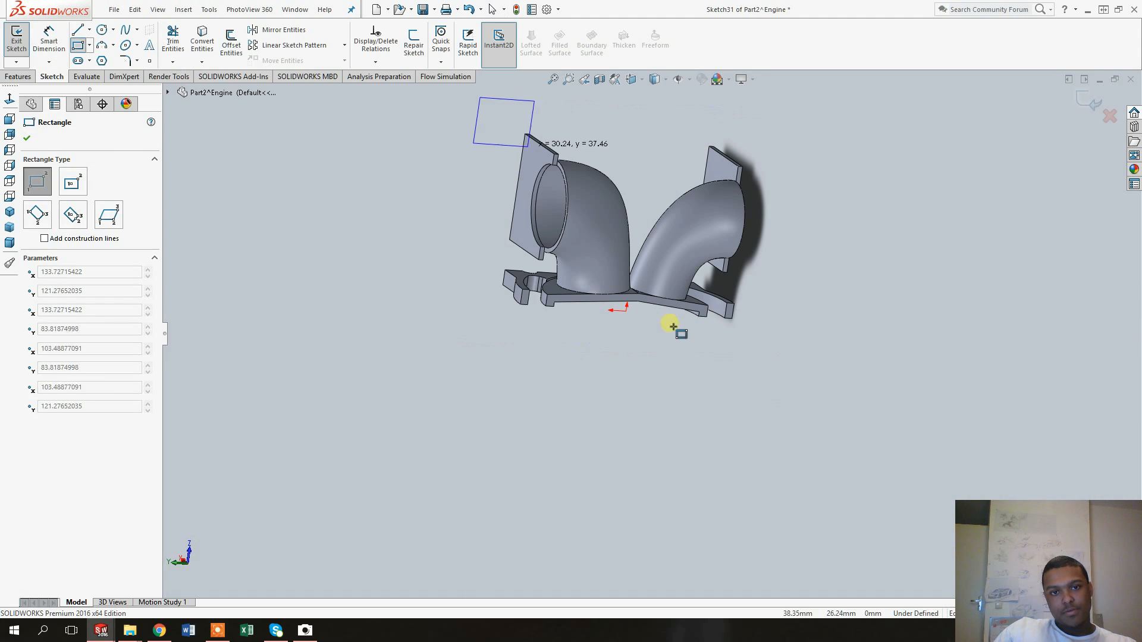
left_click(820, 414)
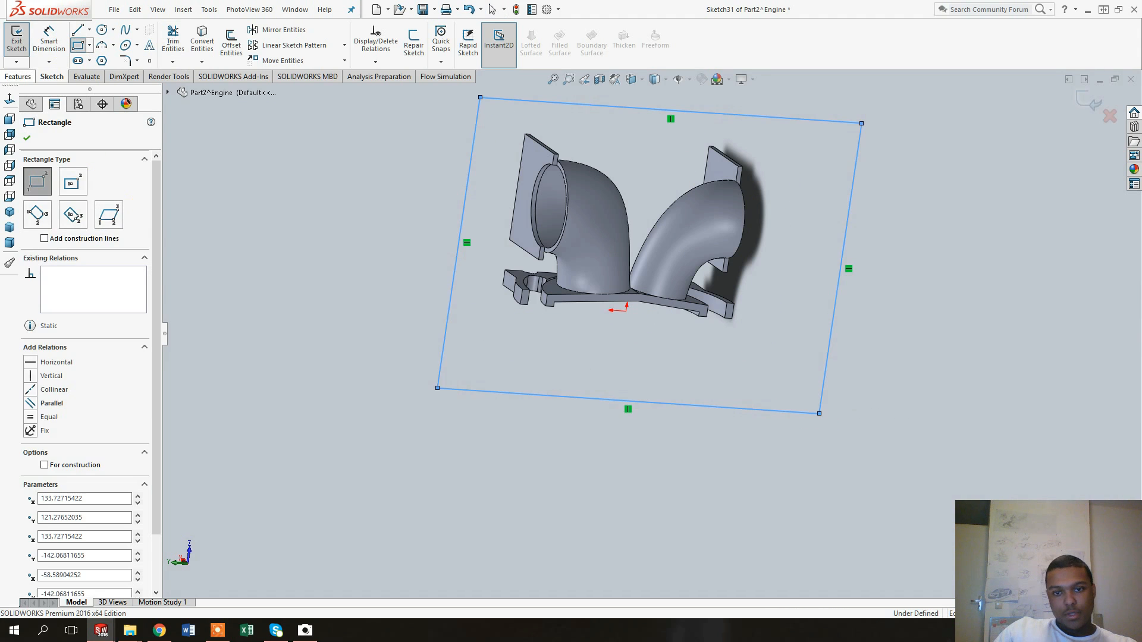
- Cut away the half of the head beyond the rectangle's sketch plane with a Blind 50 mm Extruded Cut in the reversed direction
left_click(33, 77)
left_click(182, 43)
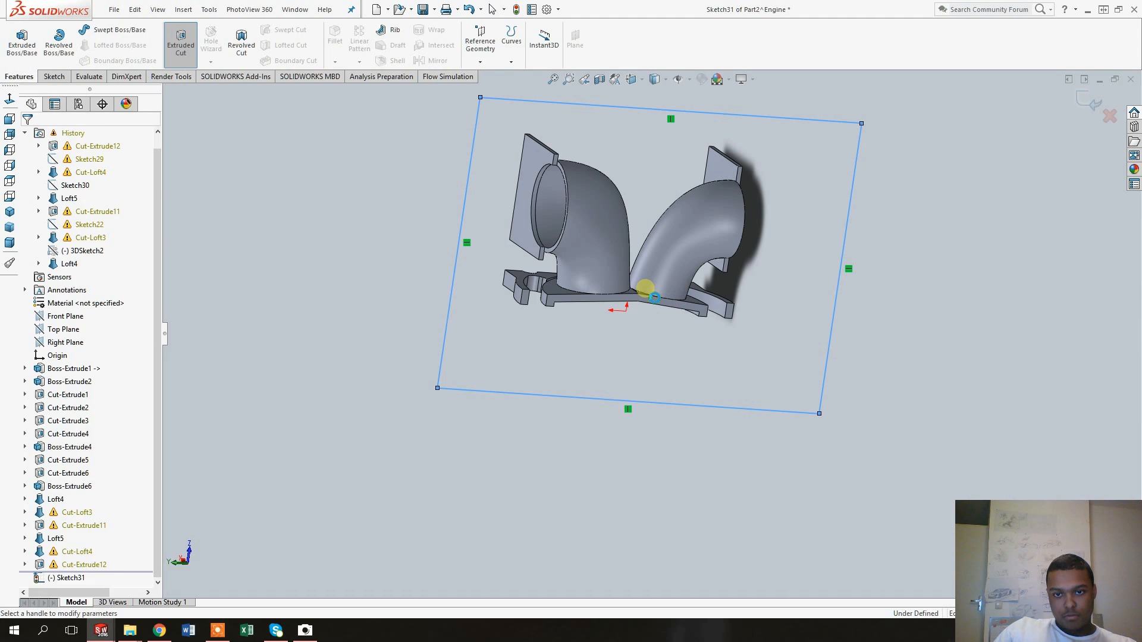
middle_click_drag(794, 219, 594, 125)
scroll(595, 125, "up", 1)
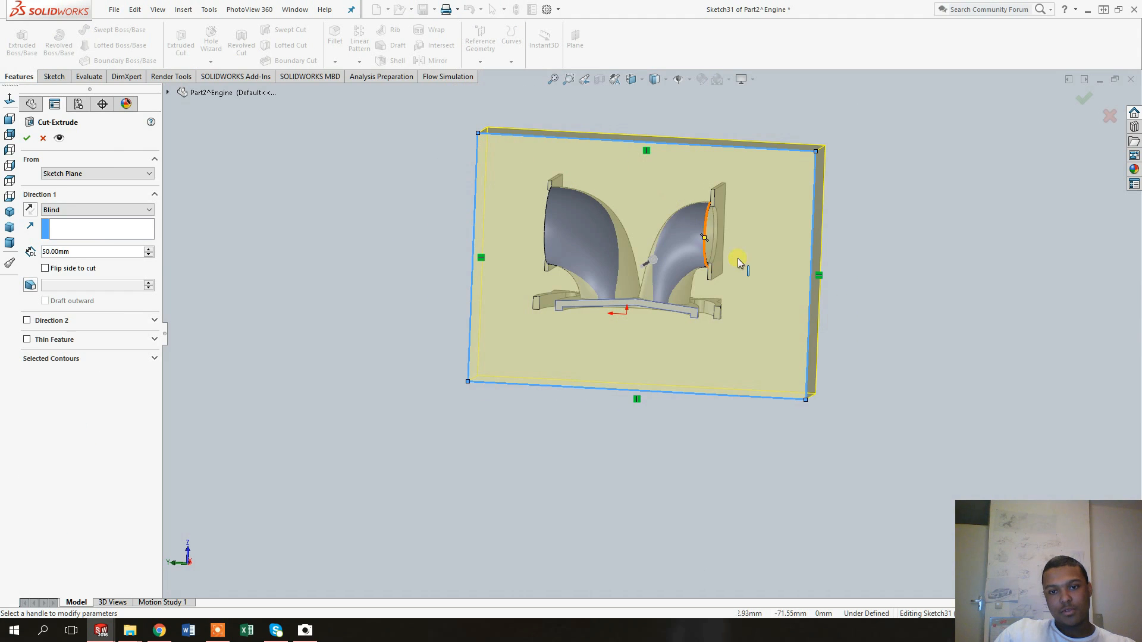
middle_click_drag(680, 329, 658, 262)
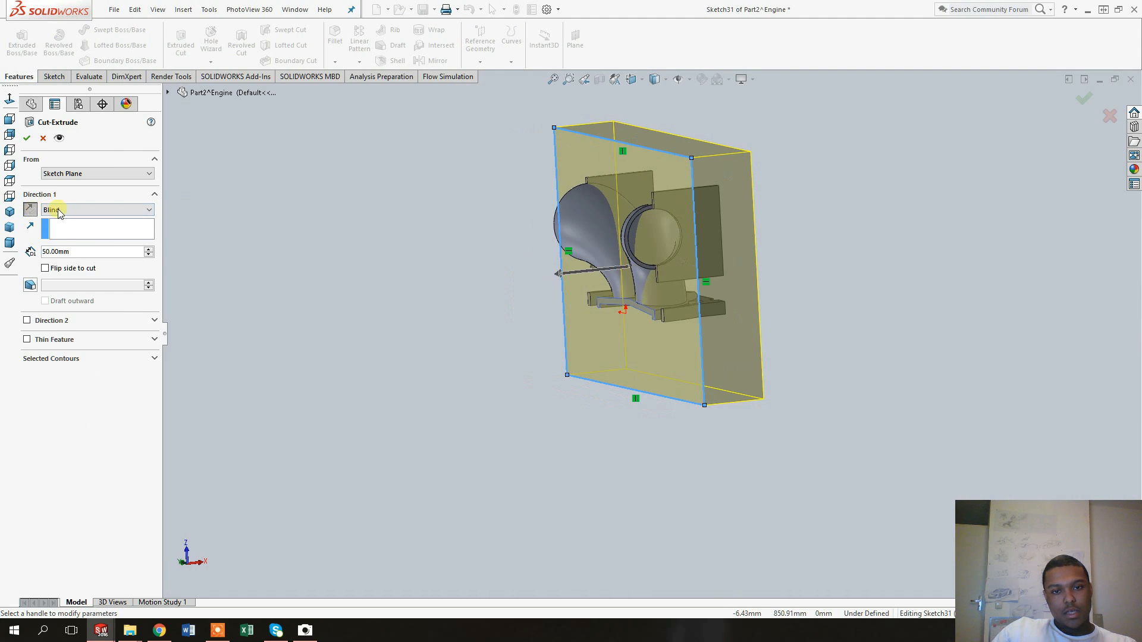
left_click(30, 209)
middle_click_drag(444, 237, 434, 299)
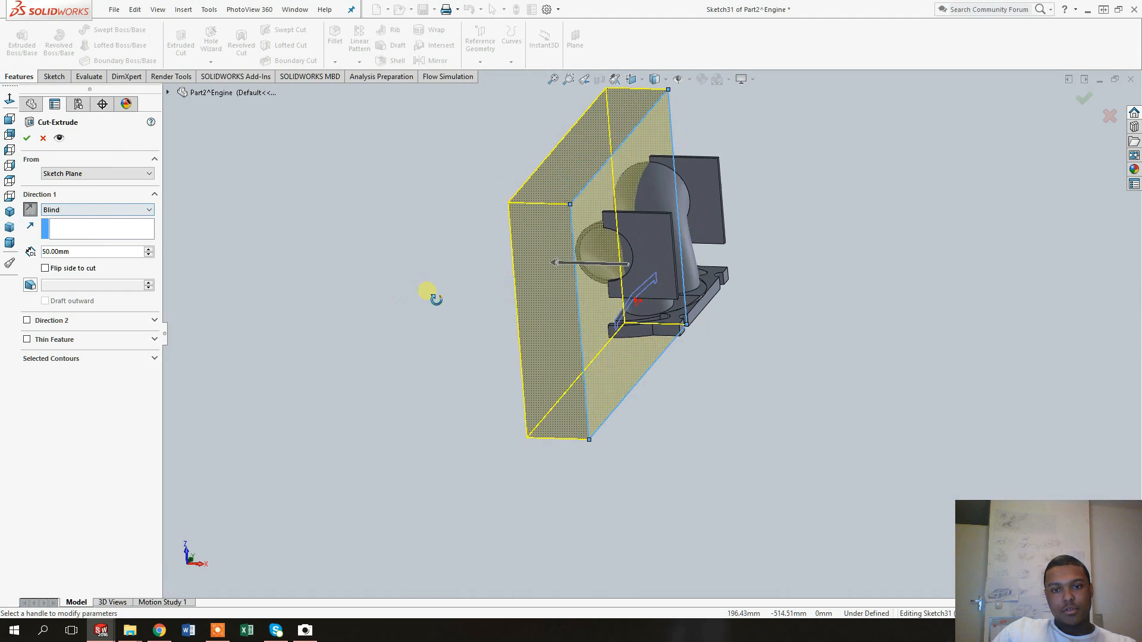
left_click(27, 138)
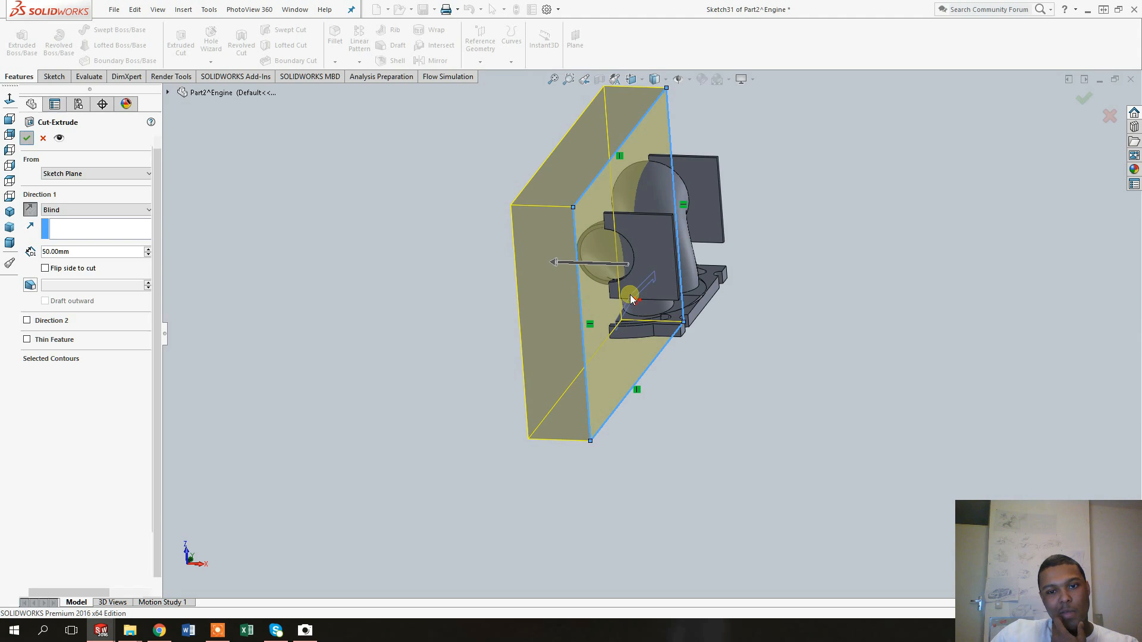
- Mirror the remaining half of the head as a body about its flat cut face, with Merge solids enabled
middle_click_drag(687, 281, 701, 387)
left_click(644, 329)
left_click(441, 60)
left_click(590, 260)
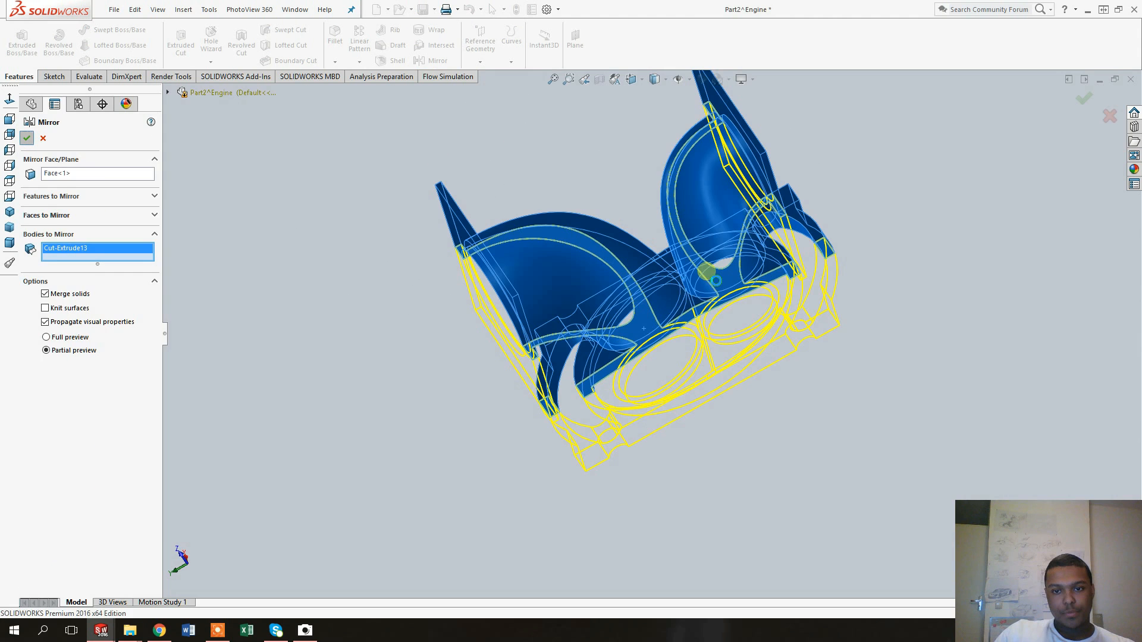
mouse_move(778, 259)
middle_mouse_down()
mouse_move(741, 295)
mouse_move(766, 250)
mouse_move(791, 316)
mouse_move(605, 327)
mouse_move(659, 311)
mouse_move(625, 372)
mouse_move(672, 354)
mouse_move(592, 311)
mouse_move(563, 387)
mouse_move(576, 323)
middle_mouse_up()
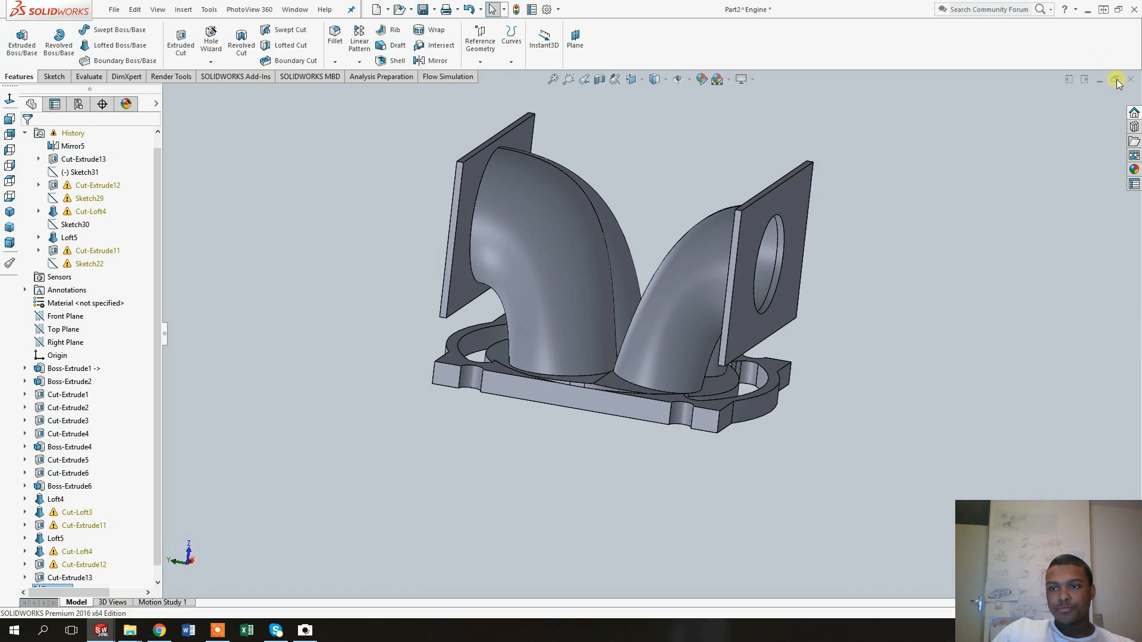
- Return to the Engine assembly and examine how the mirrored head with its ports and side plates sits on the engine block
left_click(1095, 84)
key("Return")
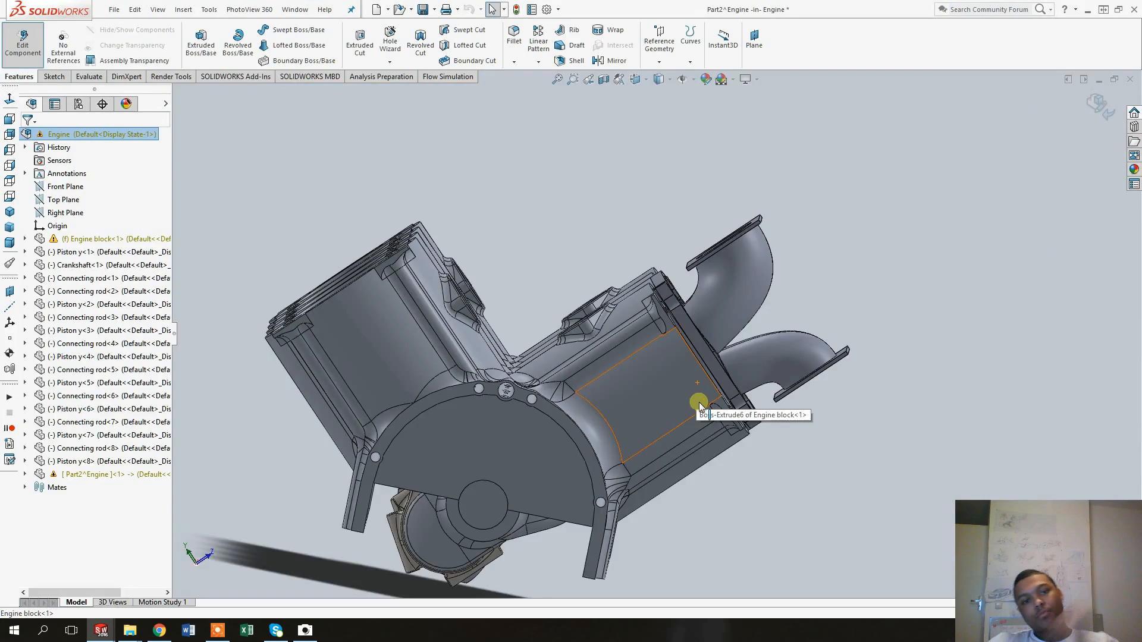
middle_click_drag(693, 387, 718, 293)
scroll(681, 307, "down", 1)
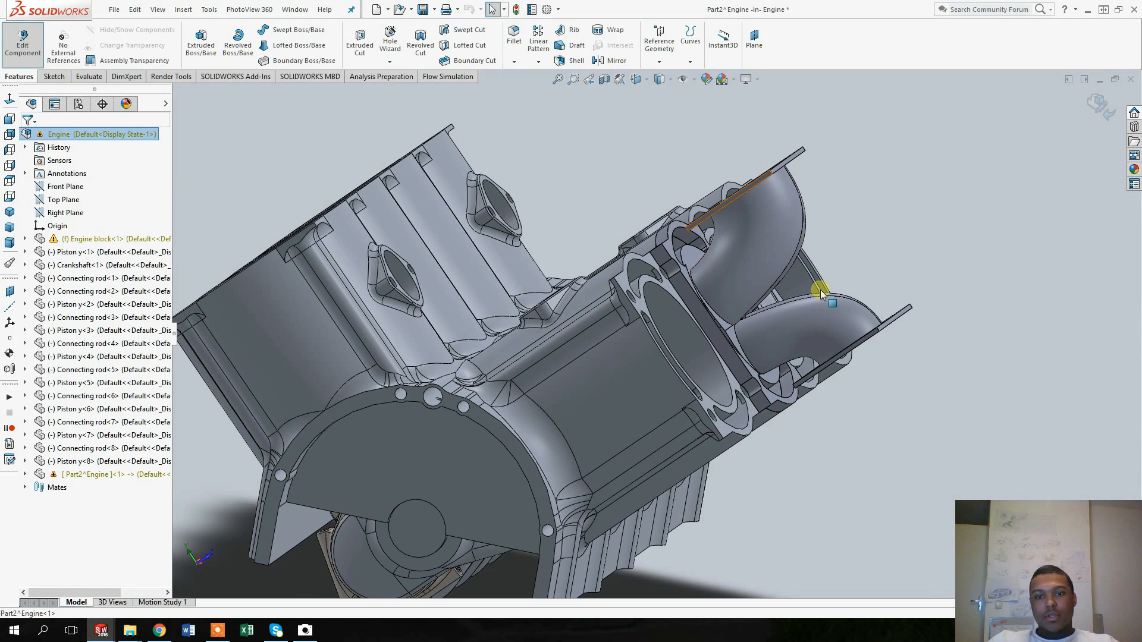
middle_click_drag(765, 247, 731, 188)
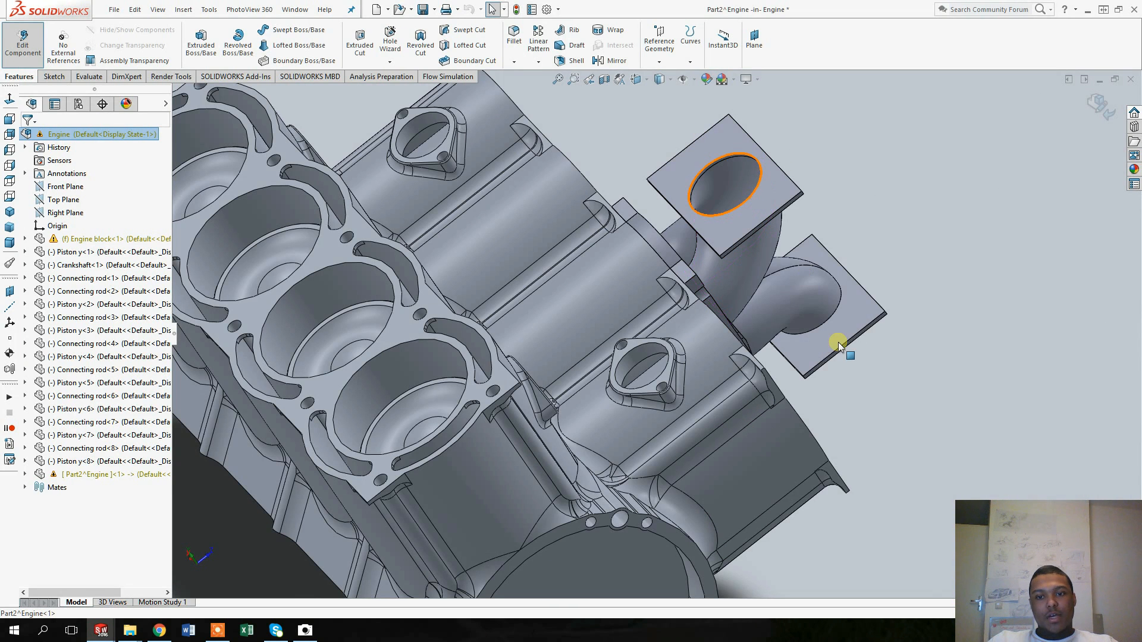
middle_click_drag(835, 340, 802, 322)
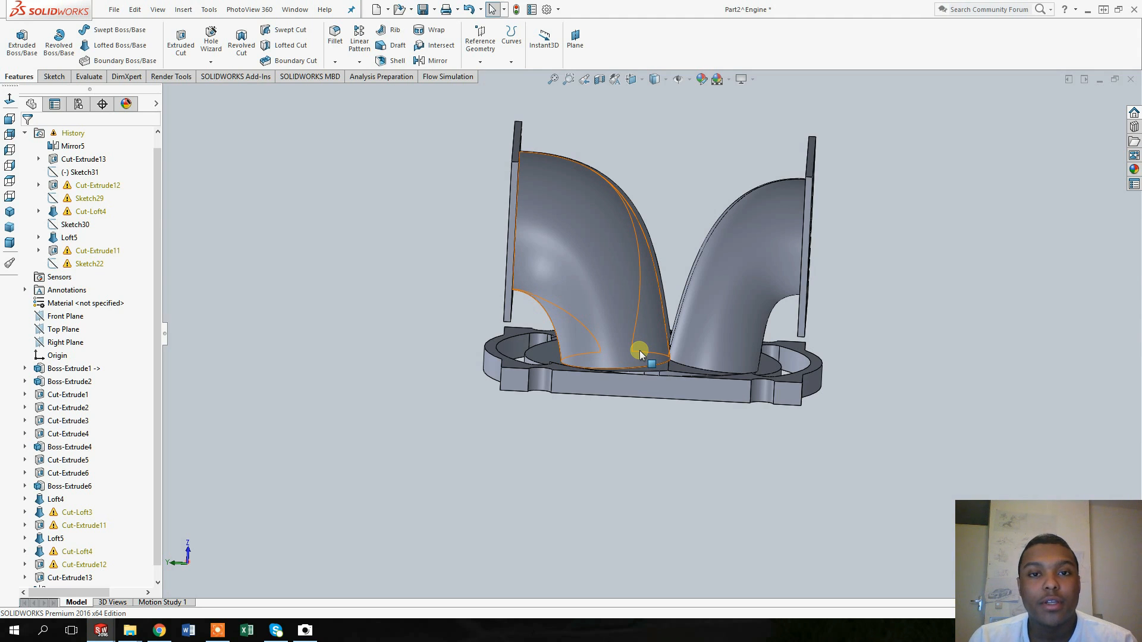
- Examine the head part's recessed Cut-Extrude4 face and the gap between the four mirrored ports on the base plate
middle_click_drag(640, 351, 552, 354)
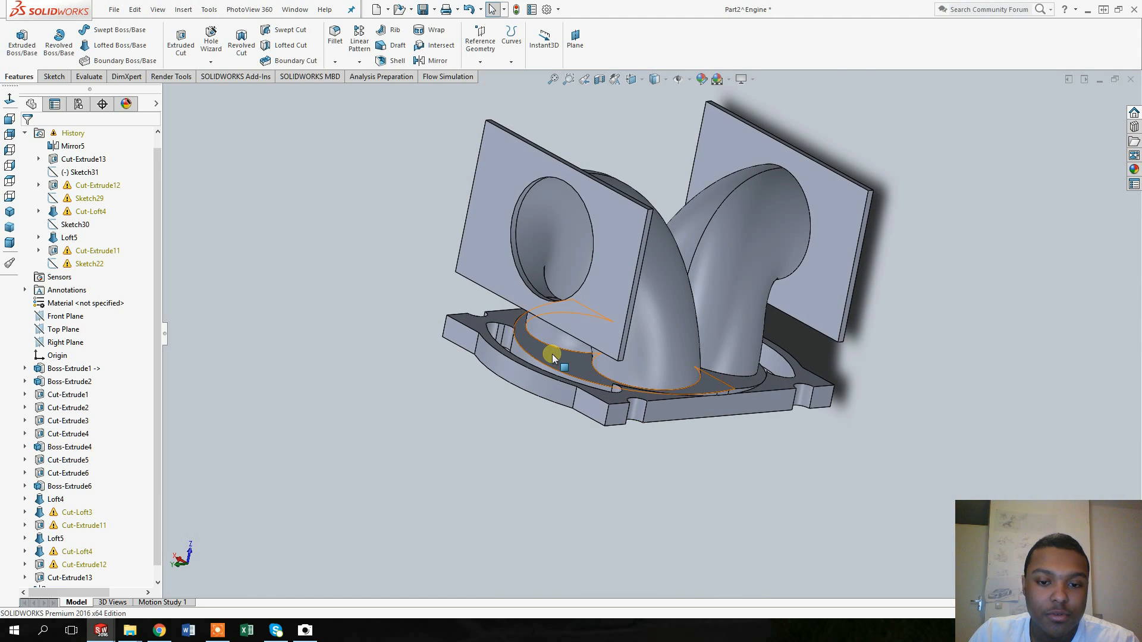
left_click(552, 355)
middle_click_drag(606, 381, 670, 364)
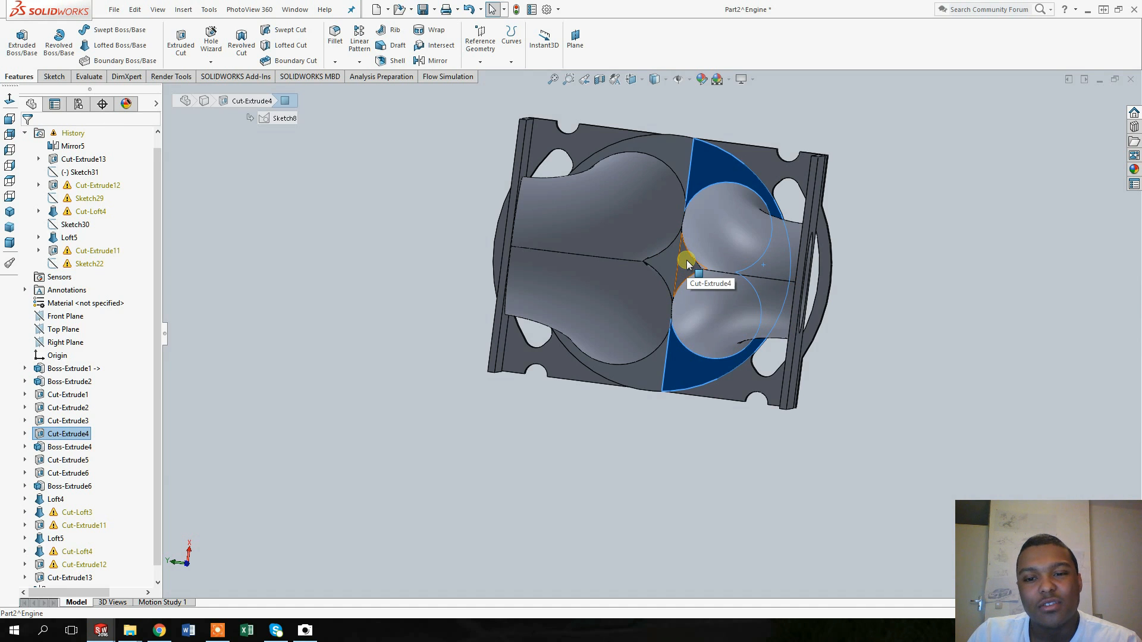
scroll(684, 267, "down", 3)
scroll(684, 266, "down", 3)
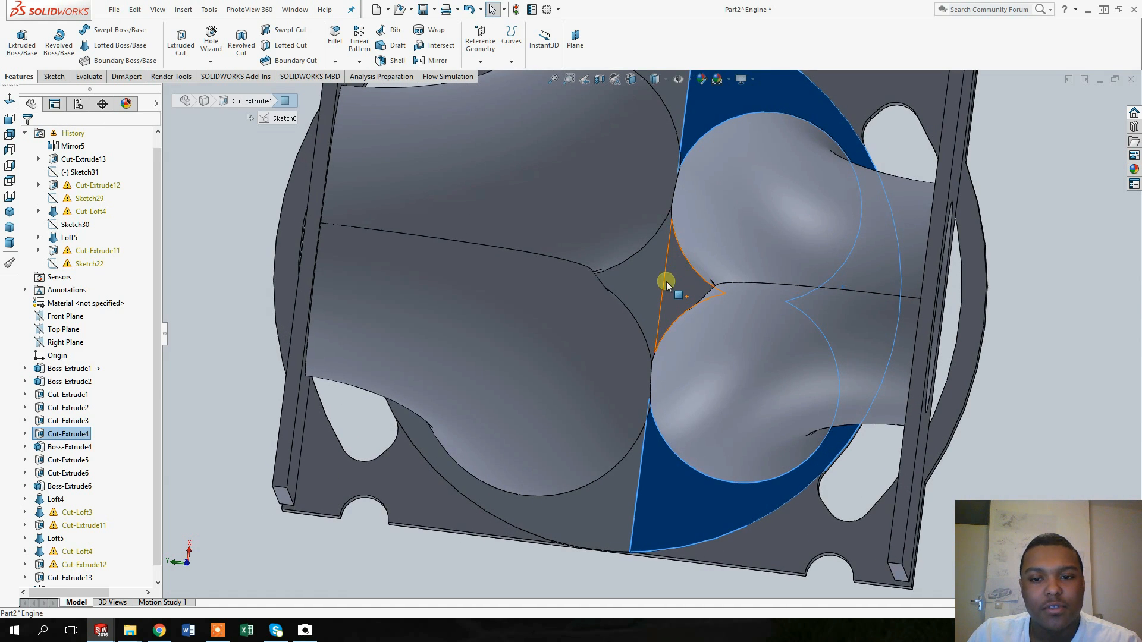
scroll(696, 262, "up", 4)
middle_click_drag(695, 261, 683, 219)
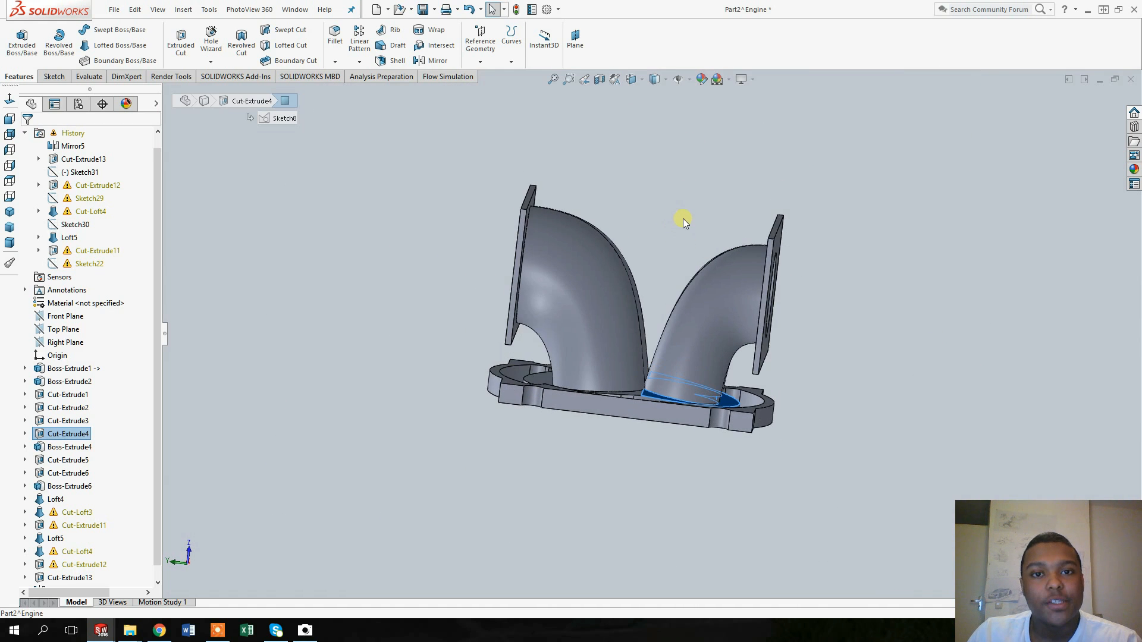